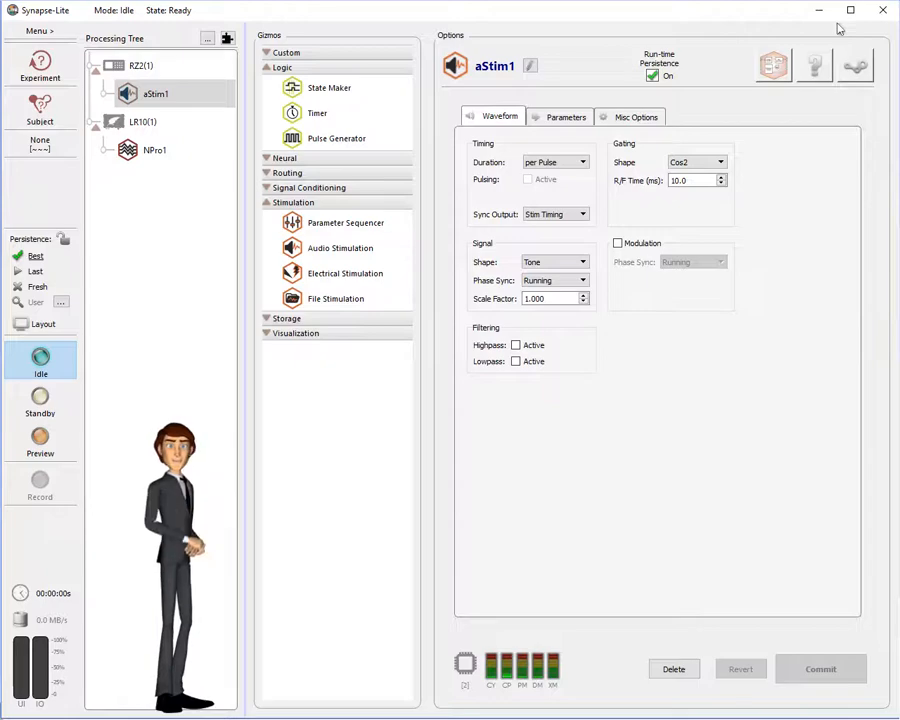
Step: On aStim1's Parameters tab, set PulseCount to 5 and PulsePeriod to 5000 ms with 50% jitter
{"action": "left_click", "coordinate": [560, 118]}
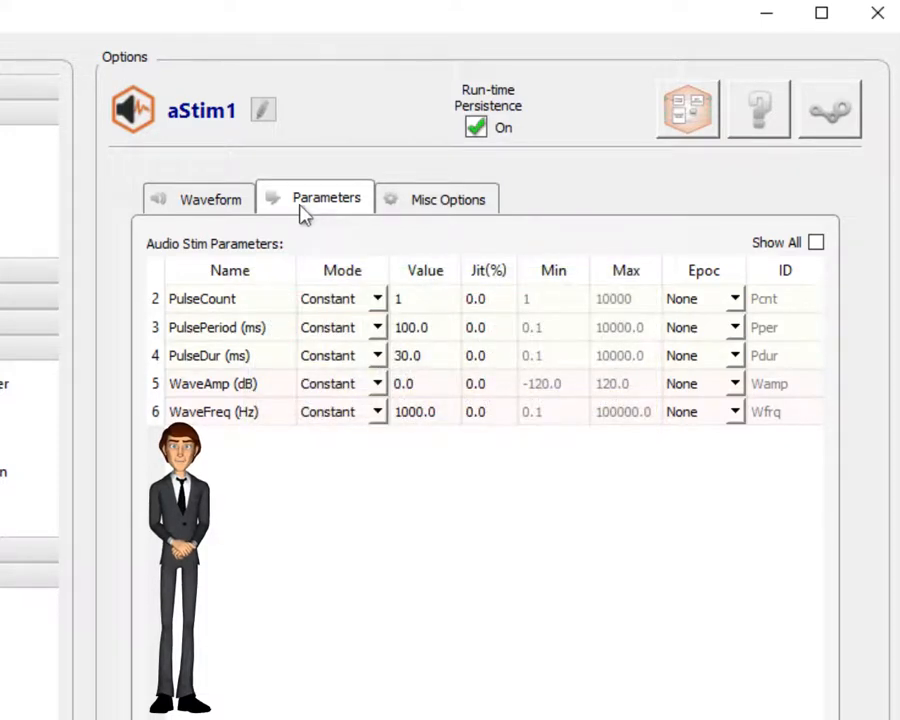
{"action": "left_click", "coordinate": [417, 297]}
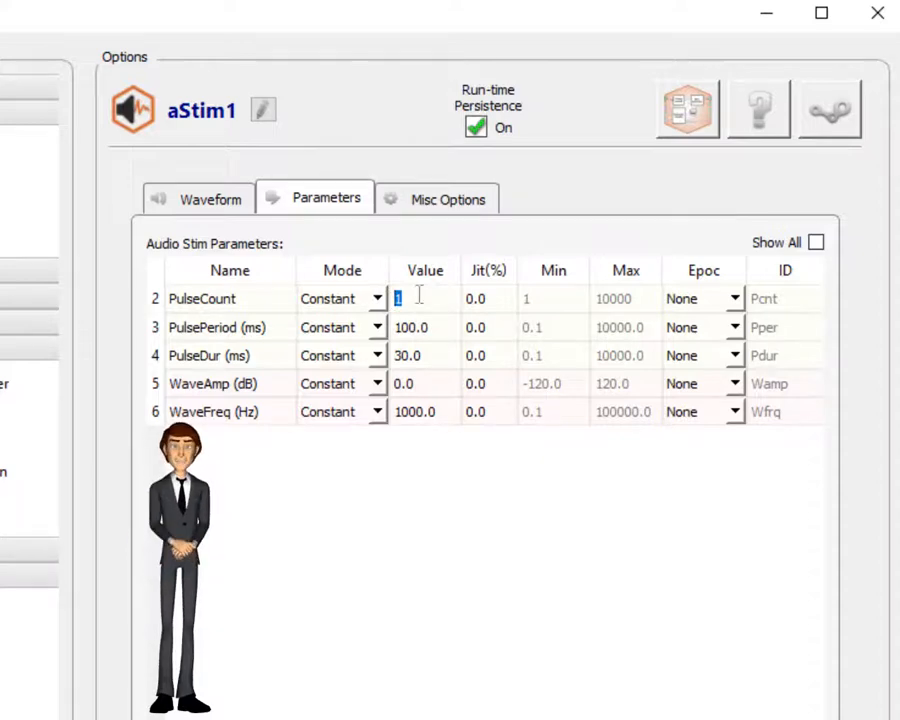
{"action": "type", "text": "5"}
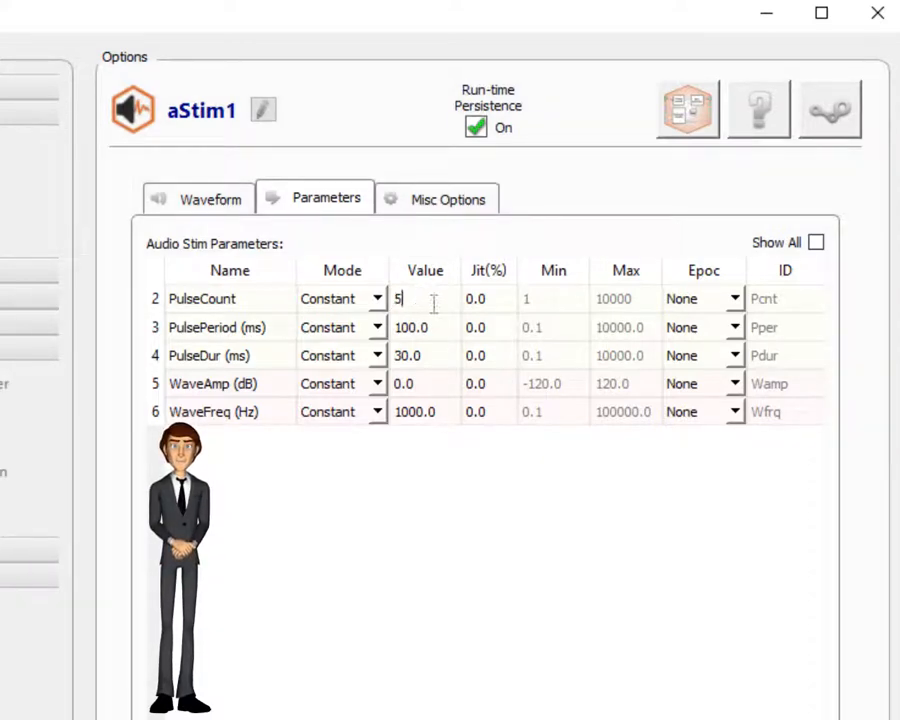
{"action": "left_click_drag", "start_coordinate": [438, 328], "coordinate": [362, 336]}
{"action": "type", "text": "5"}
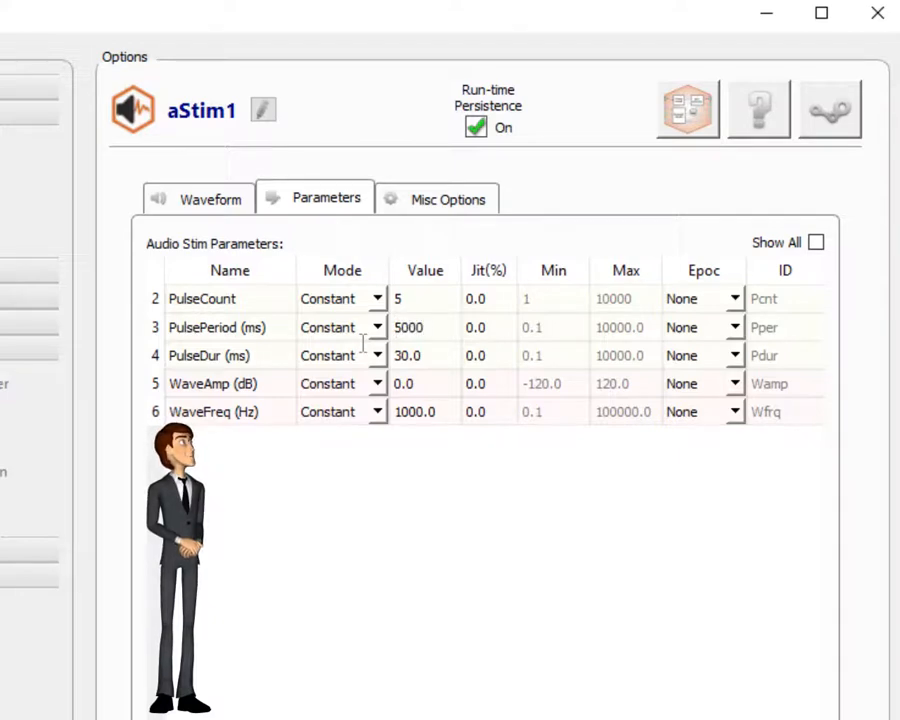
{"action": "type", "text": "000"}
{"action": "left_click", "coordinate": [500, 327]}
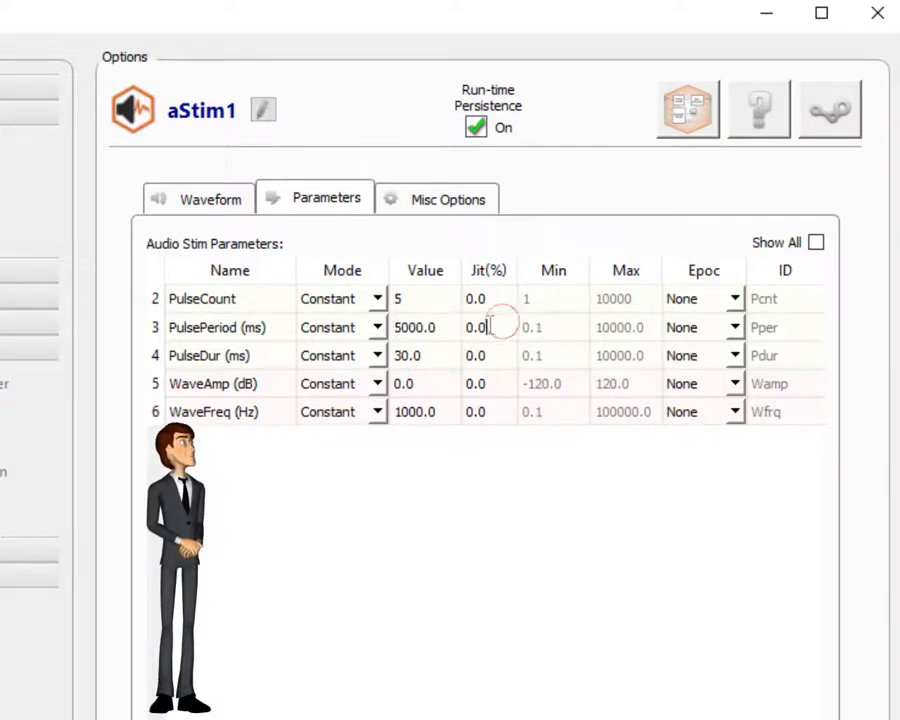
{"action": "type", "text": "5"}
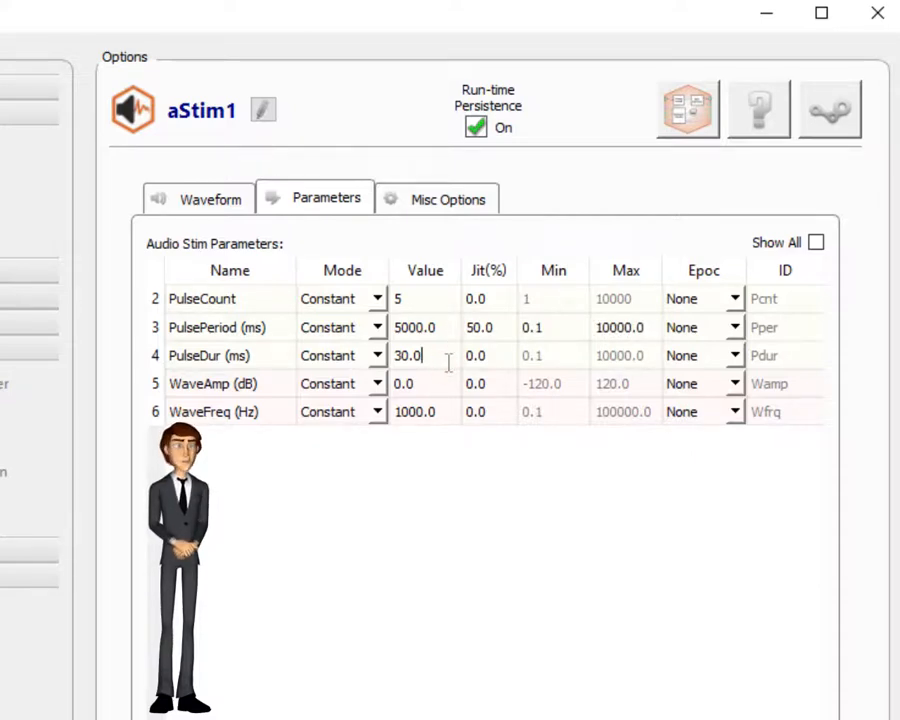
Step: Set aStim1's pulse duration to 100.0 ms and its tone frequency to 440 Hz
{"action": "left_click_drag", "start_coordinate": [448, 360], "coordinate": [343, 367]}
{"action": "type", "text": "100.0"}
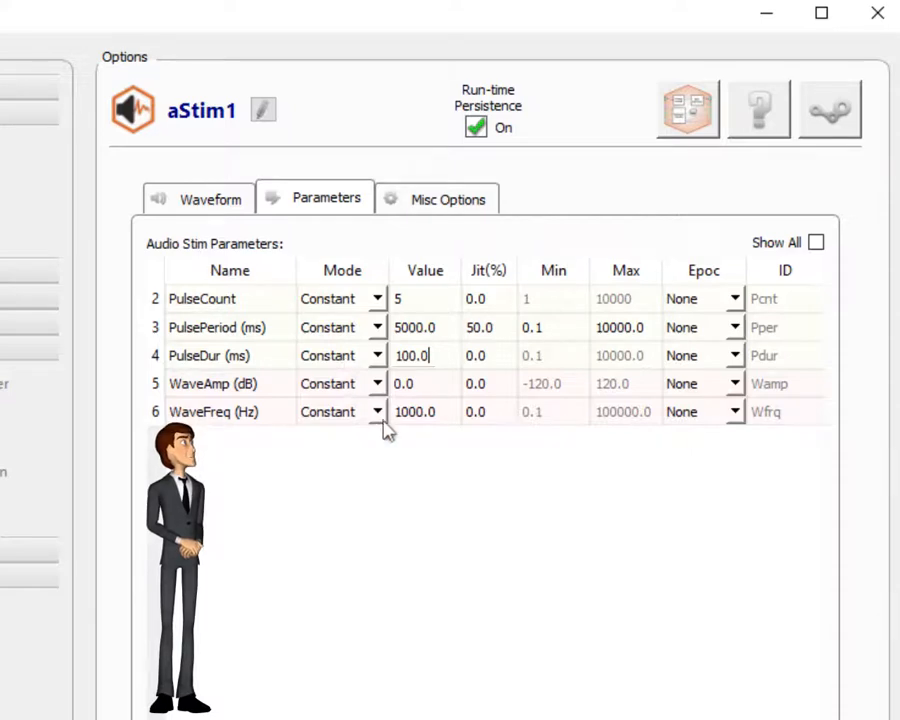
{"action": "left_click_drag", "start_coordinate": [442, 412], "coordinate": [373, 443]}
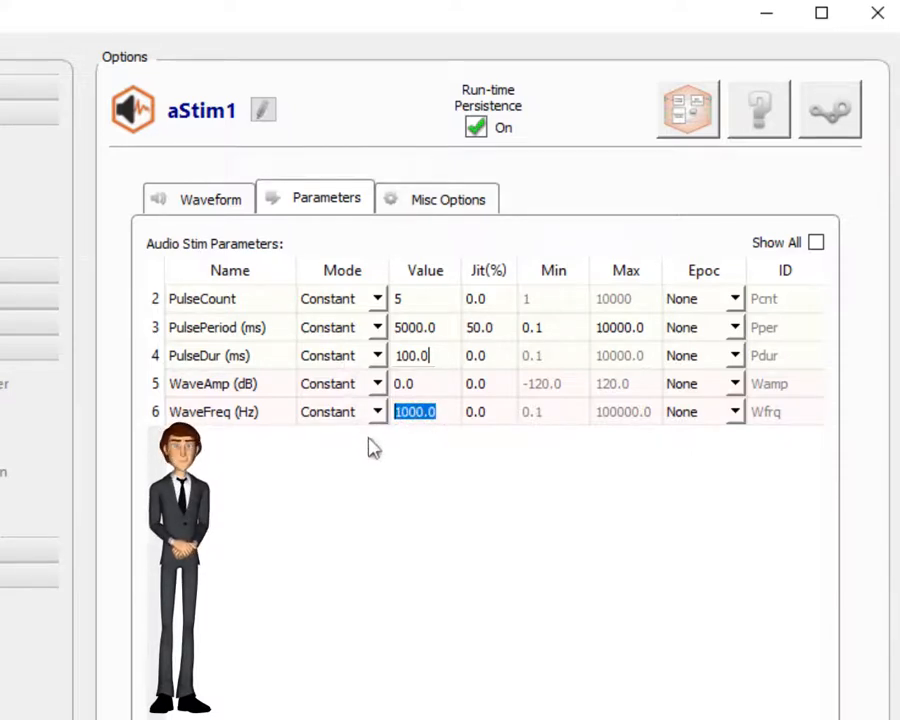
{"action": "type", "text": "440"}
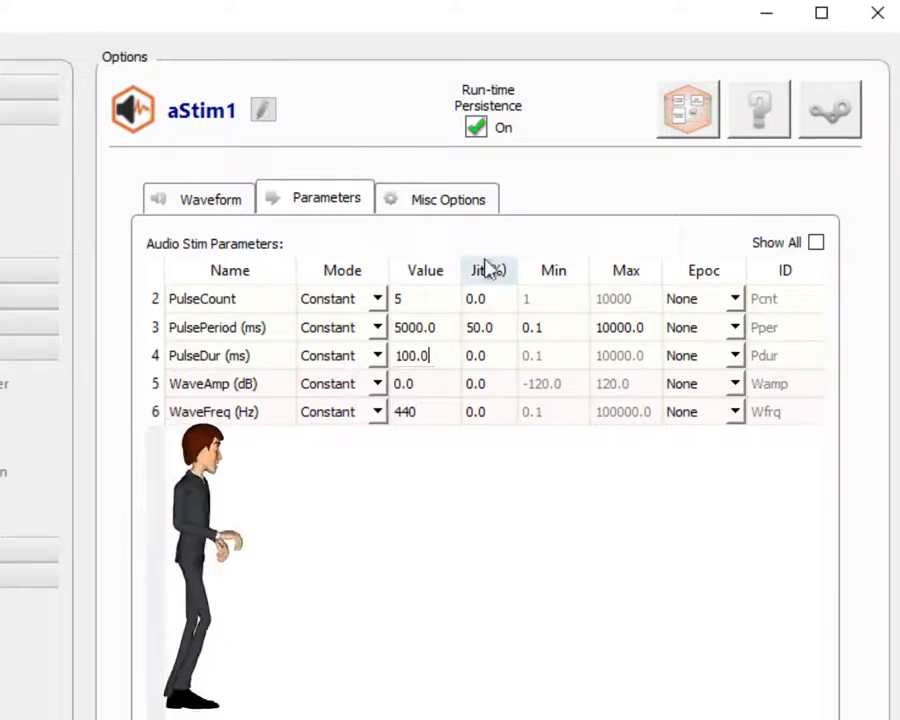
{"action": "left_click", "coordinate": [449, 208]}
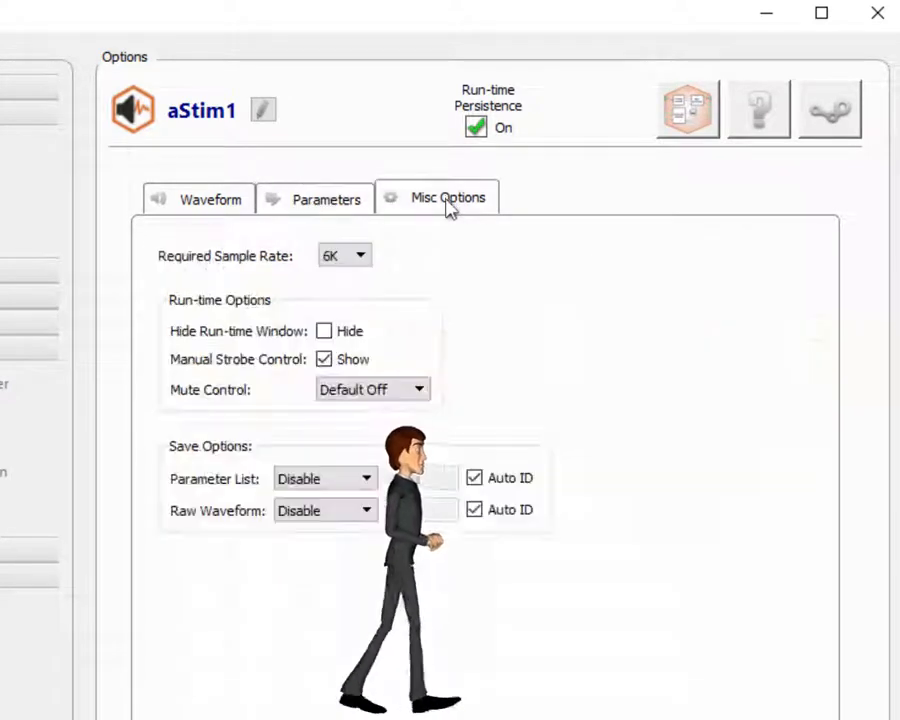
Step: Give aStim1 a 12K required sample rate and Continuous raw waveform saving, then commit
{"action": "left_click", "coordinate": [362, 260]}
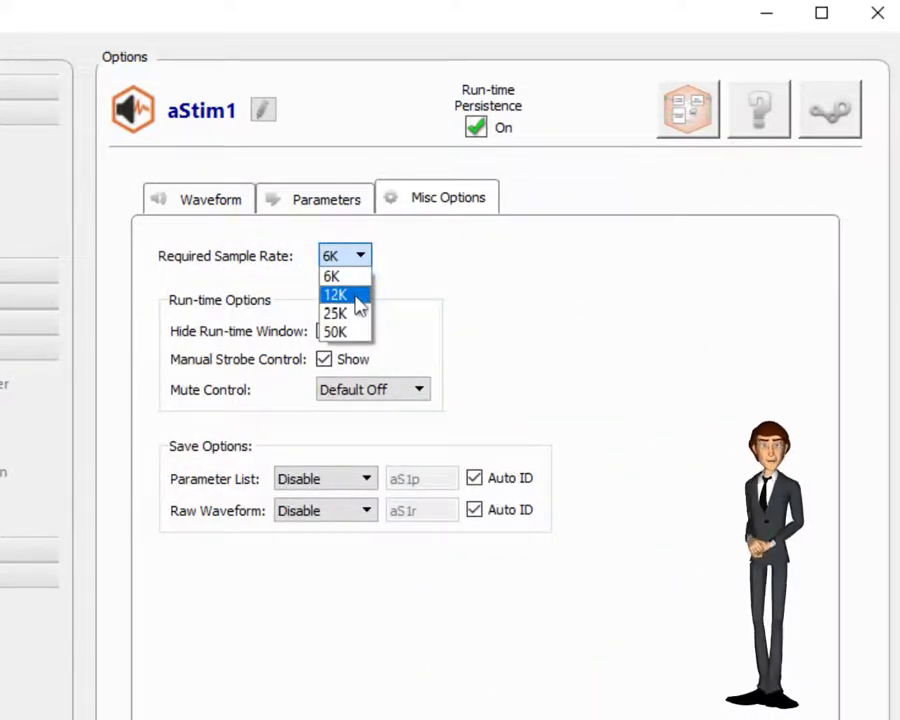
{"action": "left_click", "coordinate": [356, 296]}
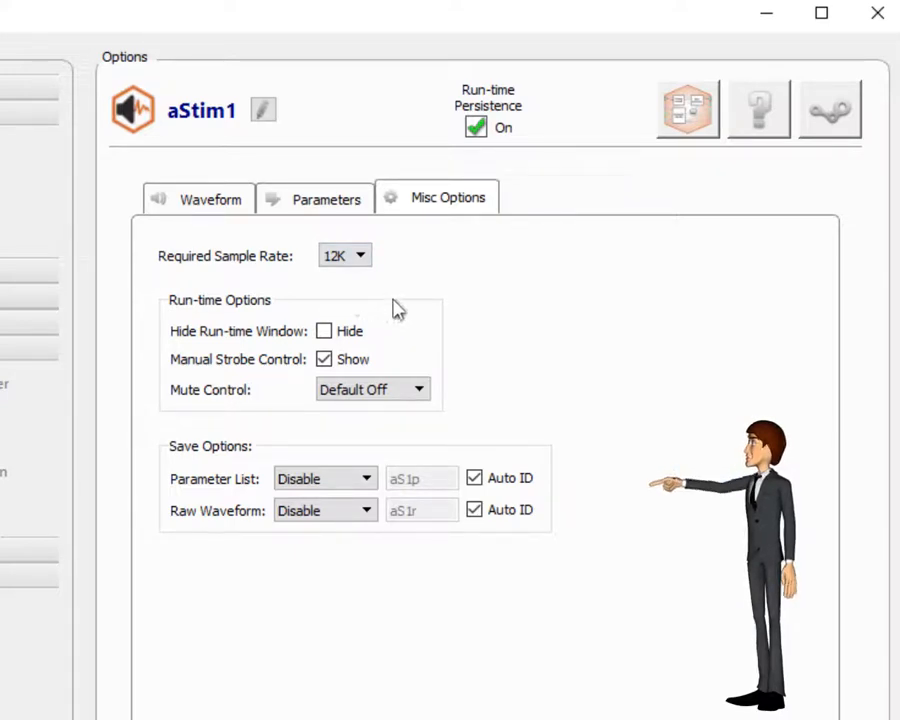
{"action": "left_click", "coordinate": [340, 510]}
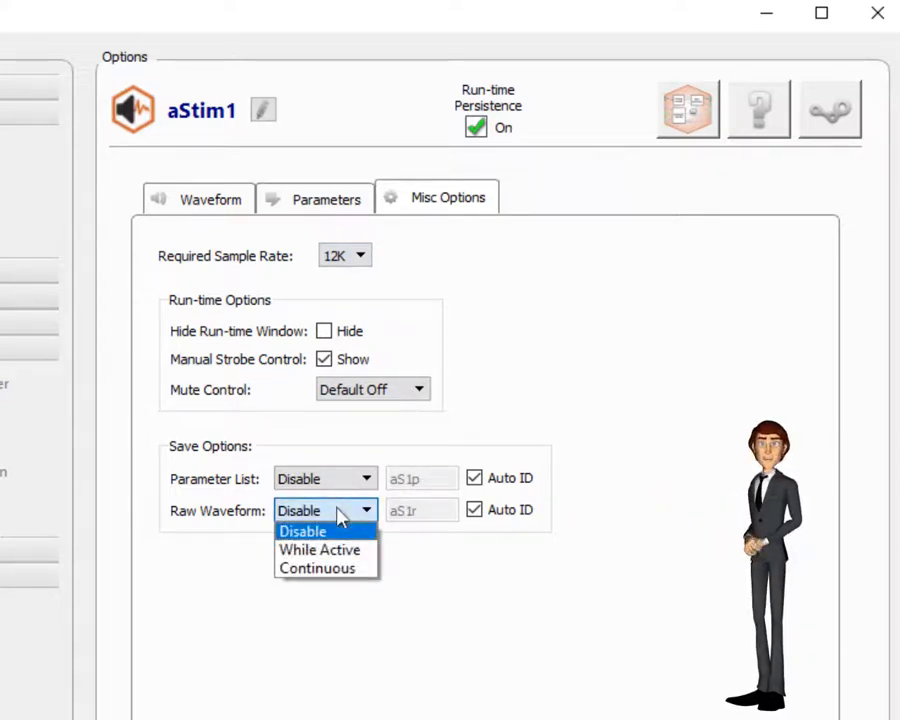
{"action": "left_click", "coordinate": [335, 570]}
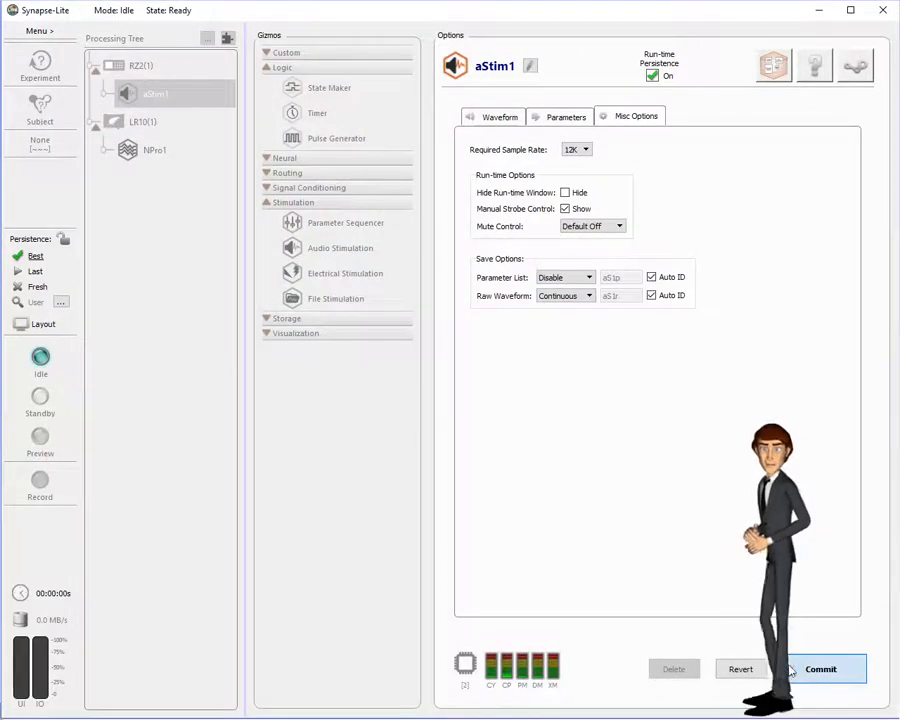
{"action": "left_click", "coordinate": [790, 671]}
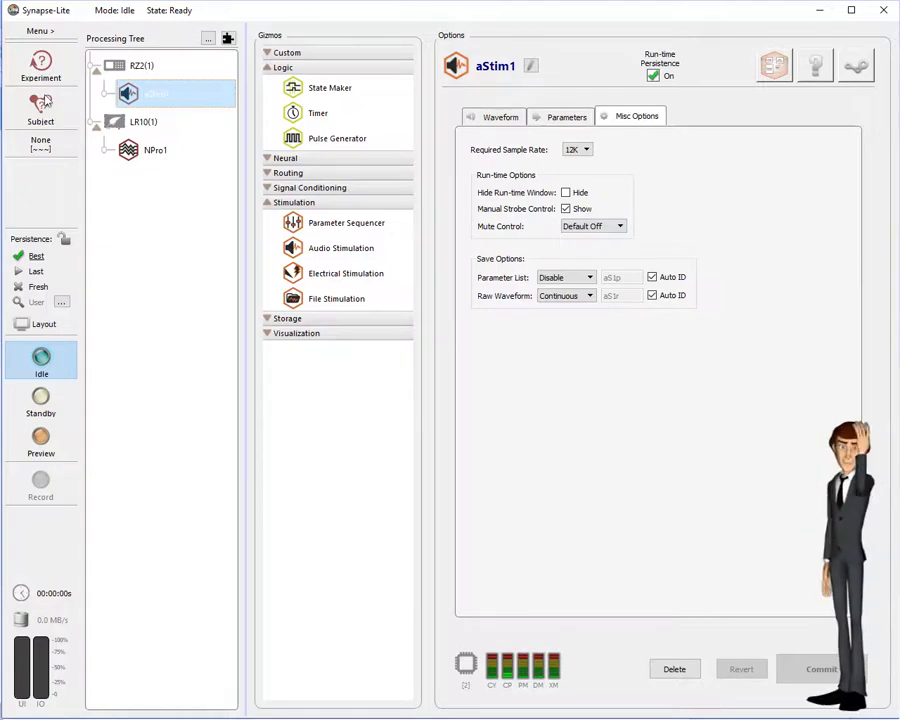
Step: Check Output Signal Enable on NPro1's Filtering tab and commit the change
{"action": "left_click", "coordinate": [147, 156]}
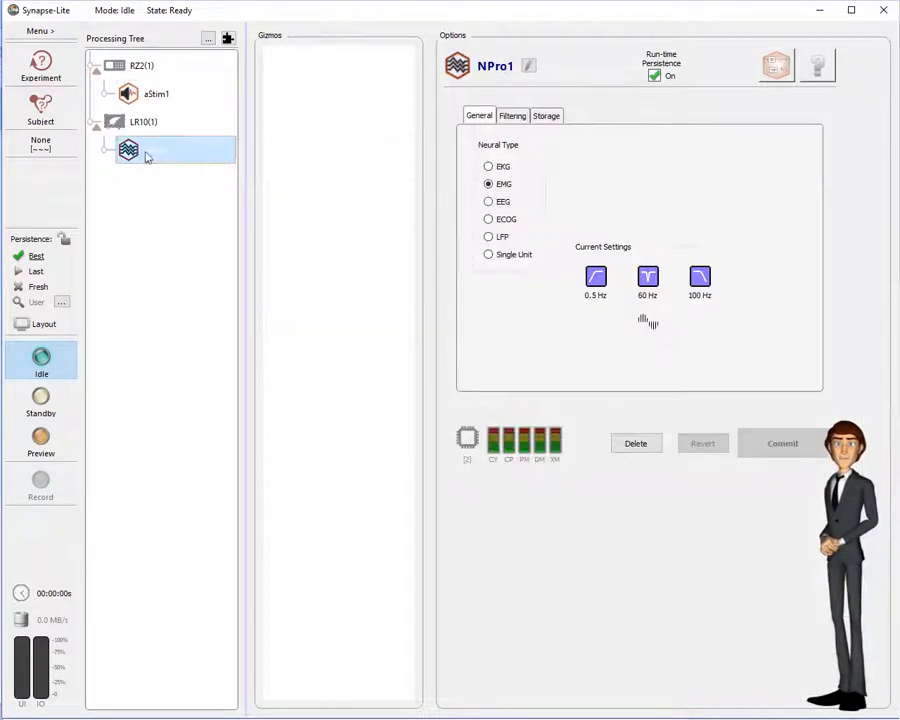
{"action": "left_click", "coordinate": [786, 70]}
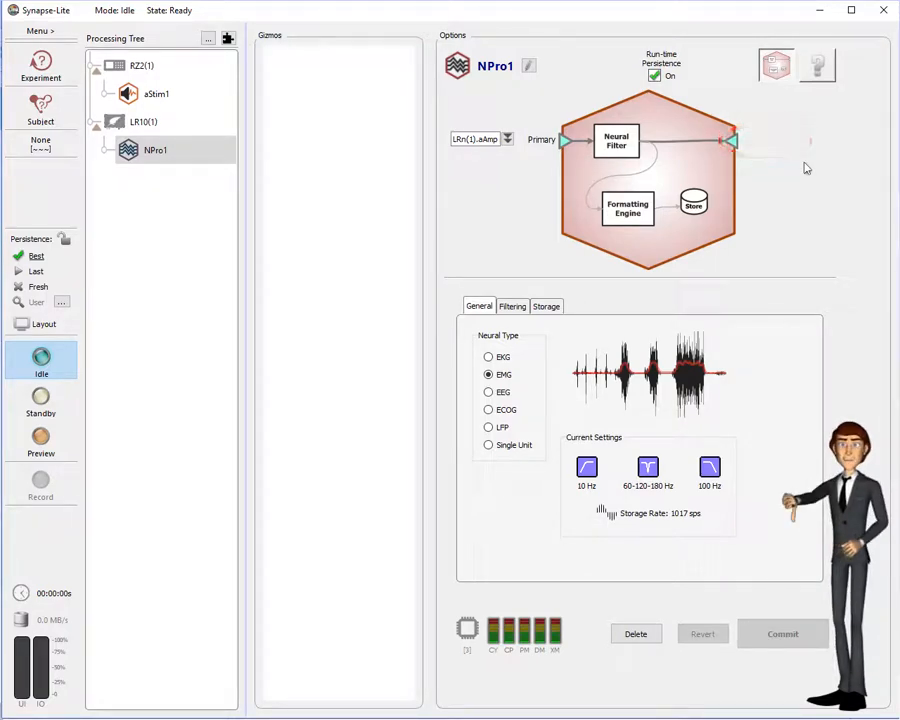
{"action": "left_click", "coordinate": [511, 307]}
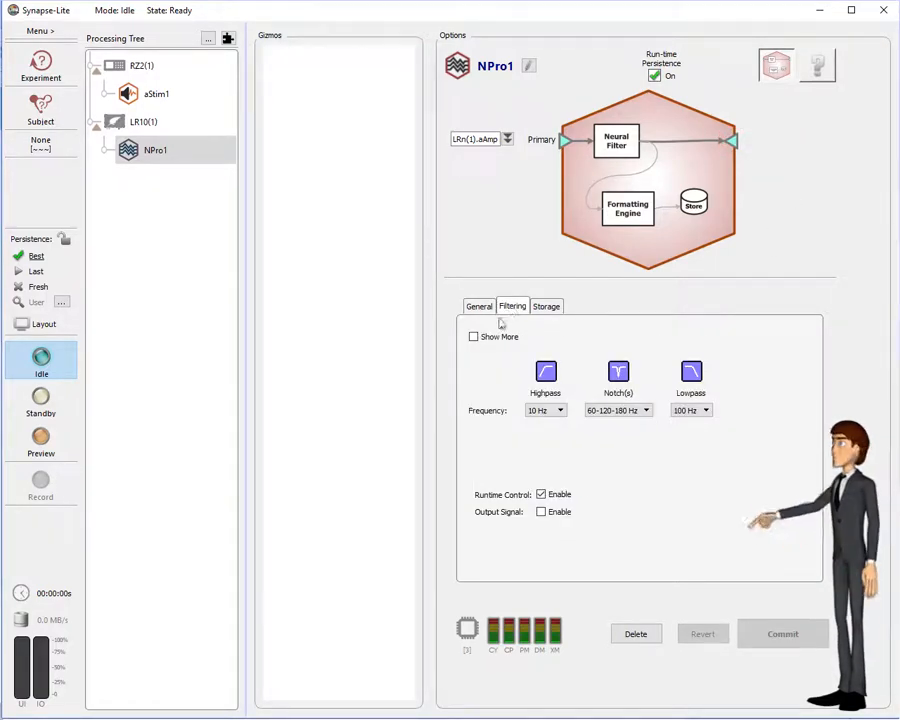
{"action": "left_click", "coordinate": [541, 512]}
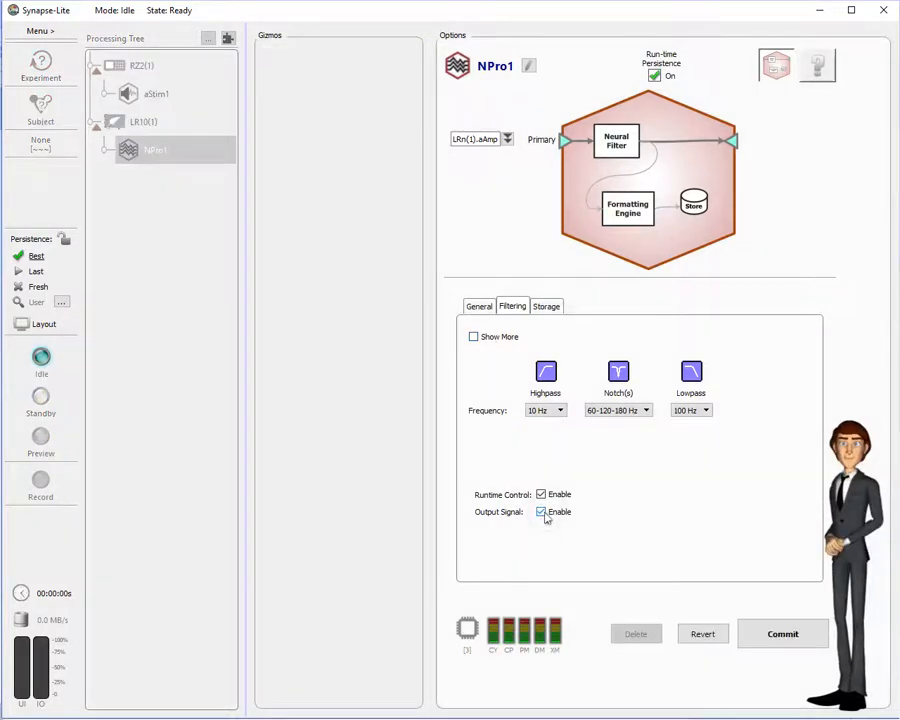
{"action": "left_click", "coordinate": [821, 646]}
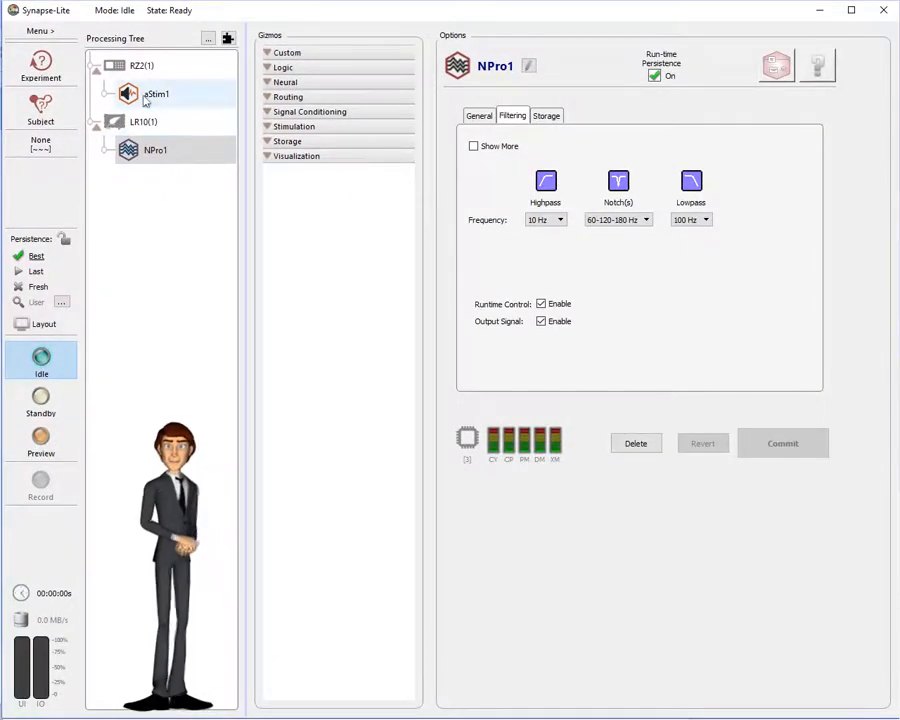
Step: Add a Timer gizmo (Timer1) under aStim1 from the logic gizmos
{"action": "left_click", "coordinate": [145, 97]}
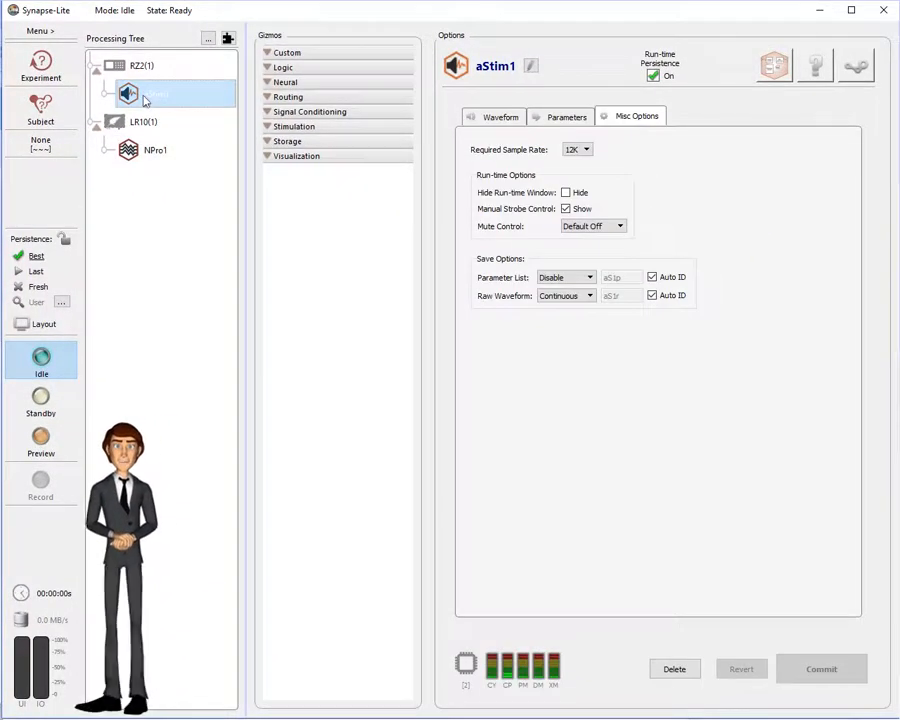
{"action": "left_click", "coordinate": [270, 67]}
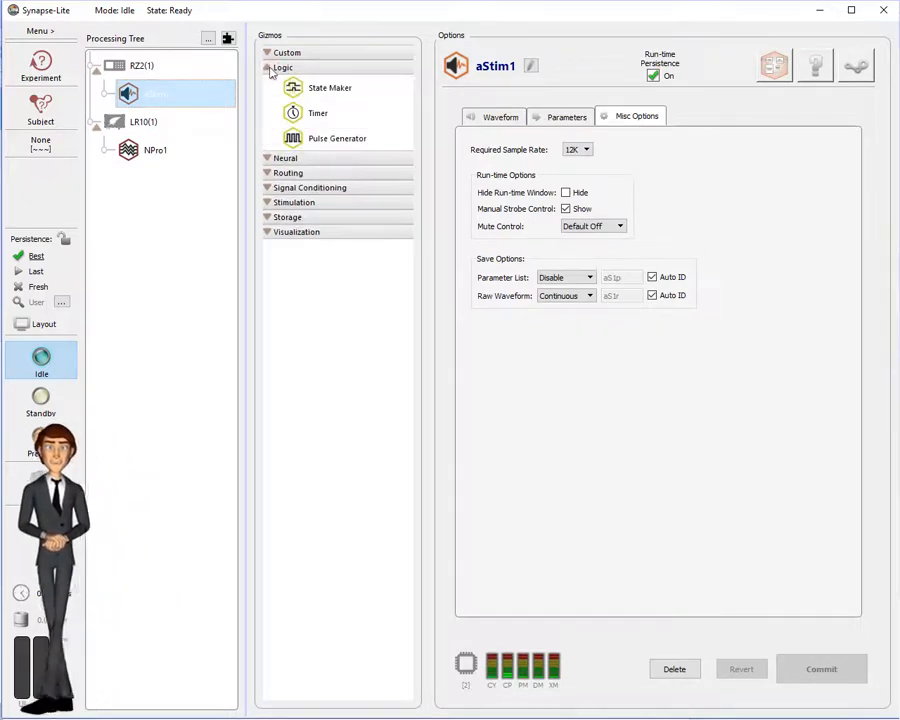
{"action": "left_click_drag", "start_coordinate": [318, 113], "coordinate": [152, 100]}
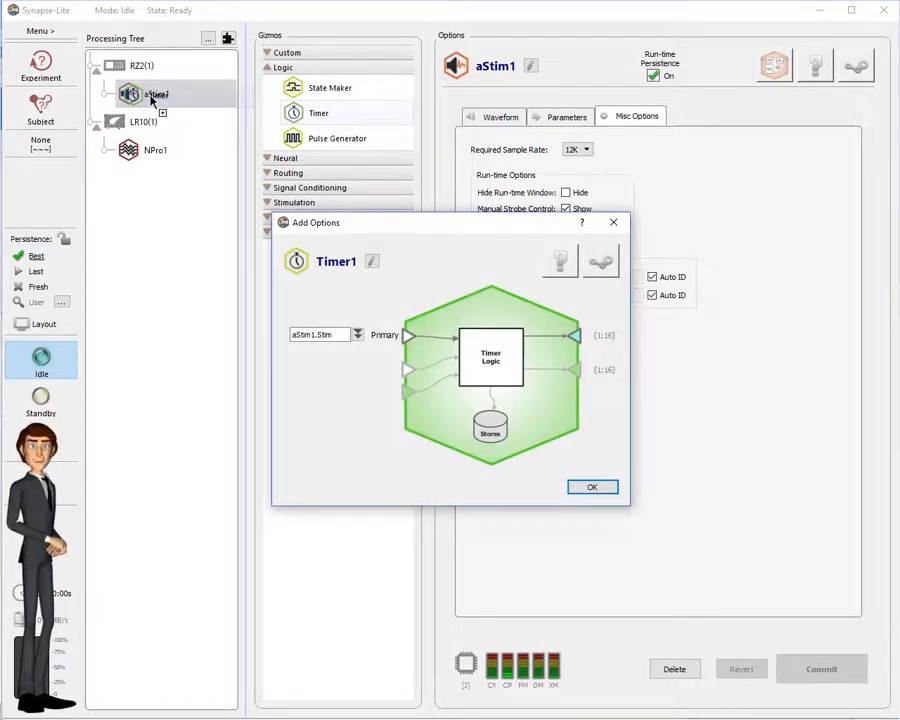
{"action": "left_click", "coordinate": [593, 488]}
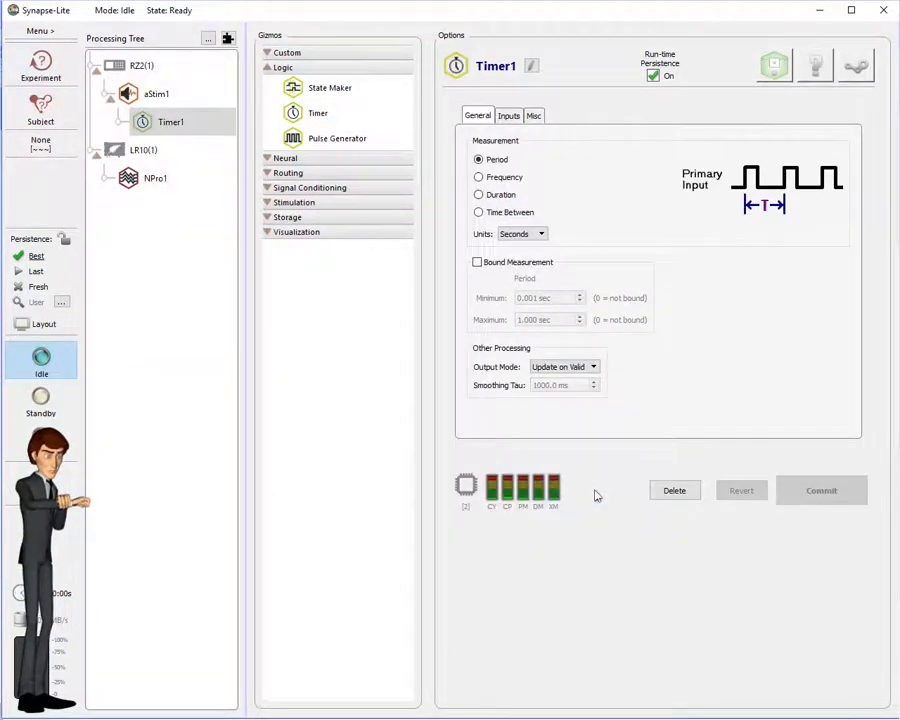
Step: Set Timer1 to measure Time Between with units in Millisecs
{"action": "left_click", "coordinate": [479, 213]}
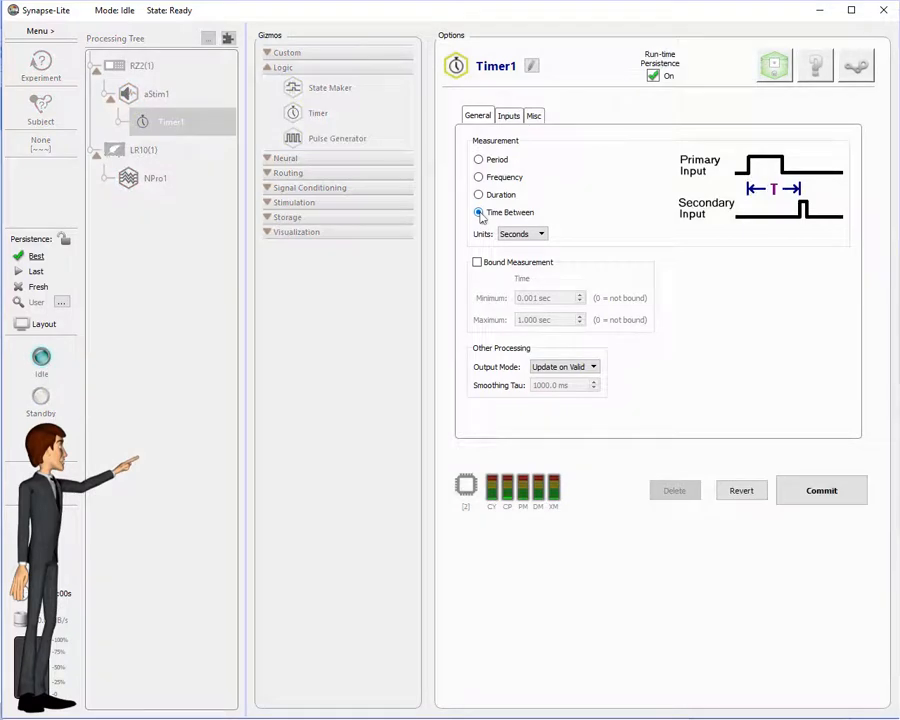
{"action": "left_click", "coordinate": [518, 234]}
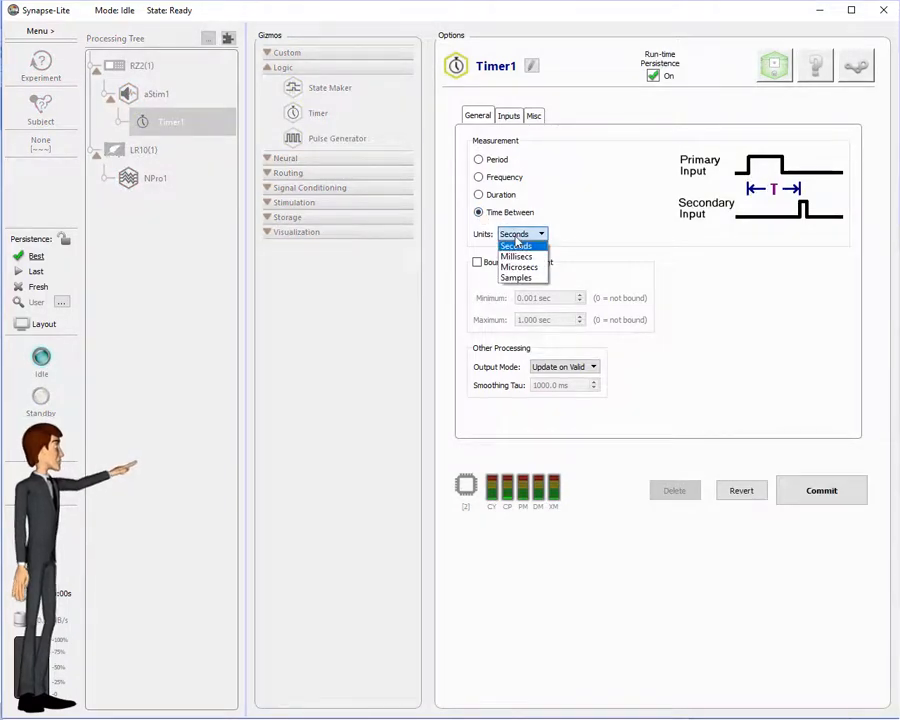
{"action": "left_click", "coordinate": [517, 257]}
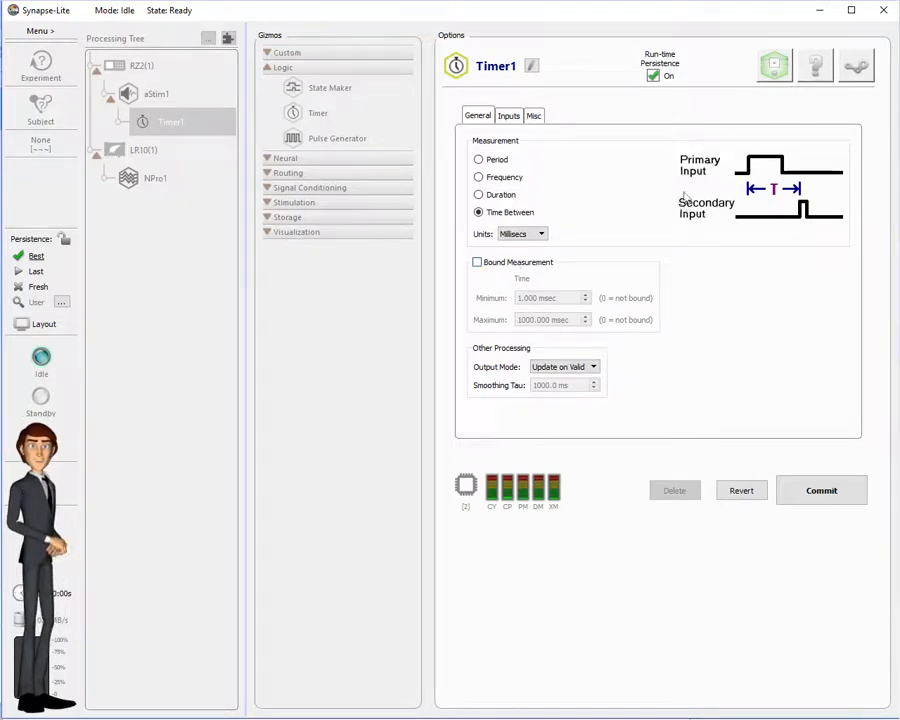
Step: Commit Timer1's settings and assign NPro1 > Main as its secondary input source
{"action": "left_click", "coordinate": [773, 74]}
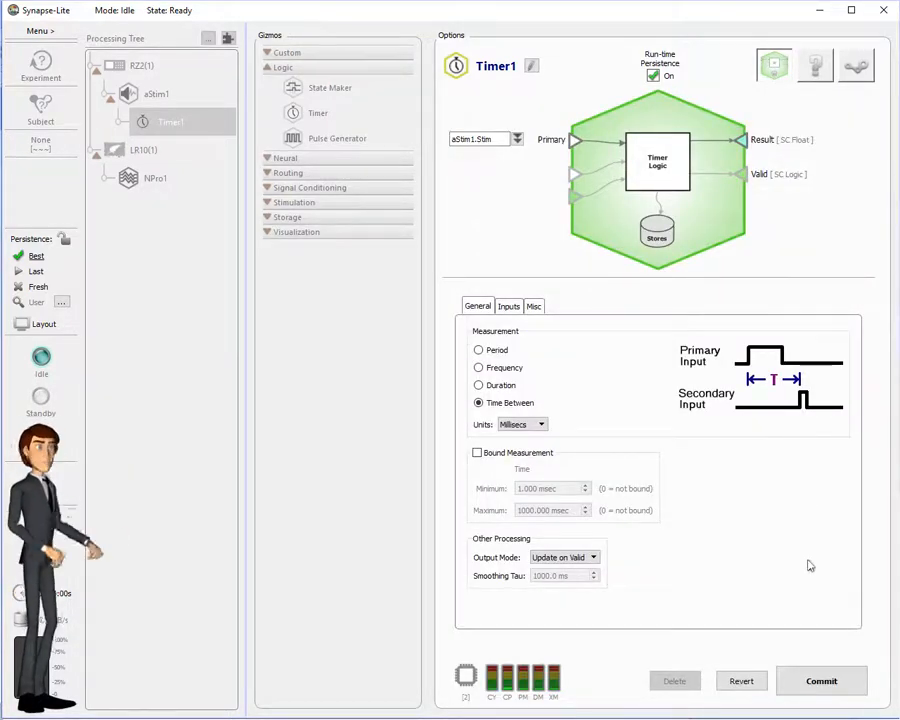
{"action": "left_click", "coordinate": [818, 680]}
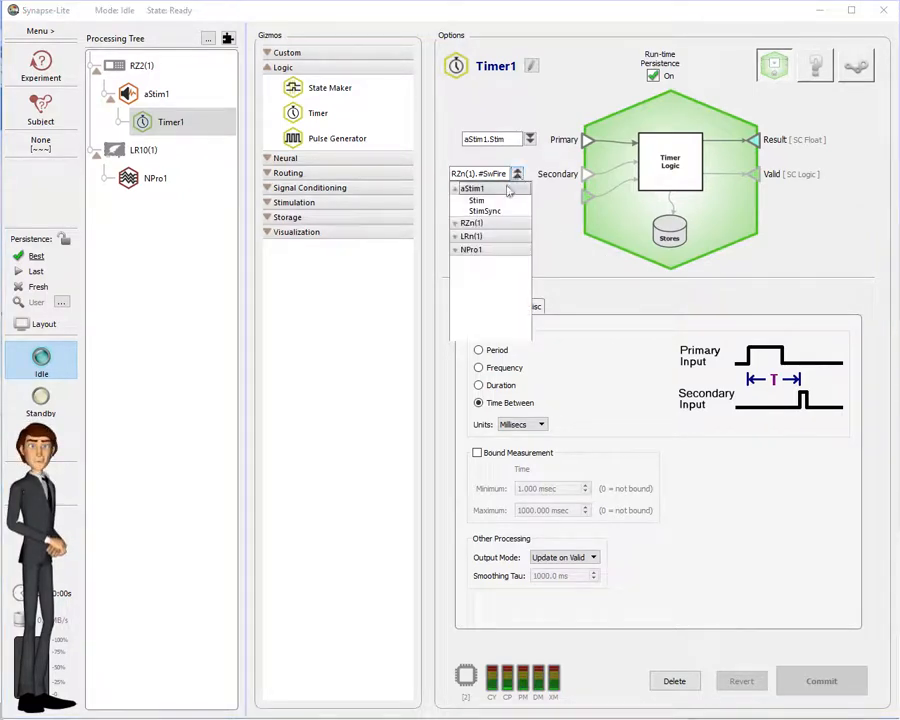
{"action": "left_click", "coordinate": [456, 250]}
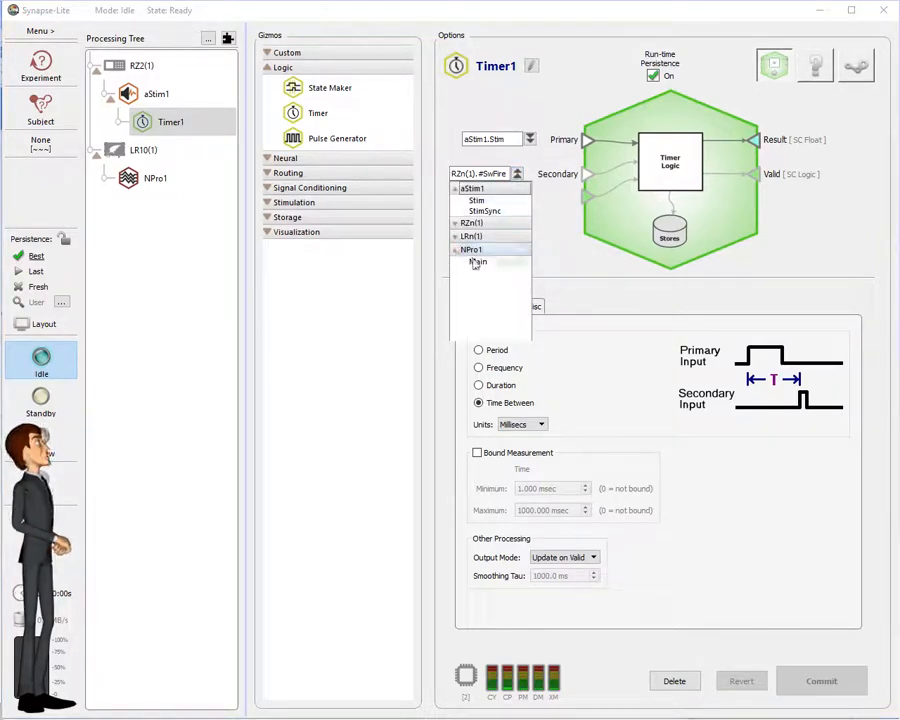
{"action": "left_click", "coordinate": [476, 261]}
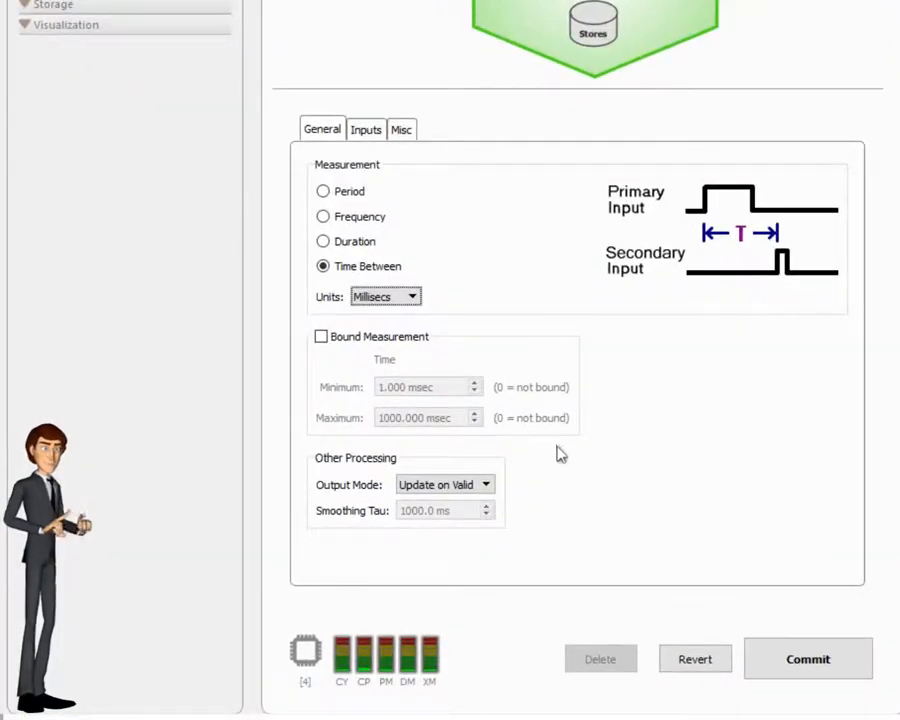
Step: Enable Bound Measurement with a 100 msec minimum and commit
{"action": "left_click", "coordinate": [321, 338]}
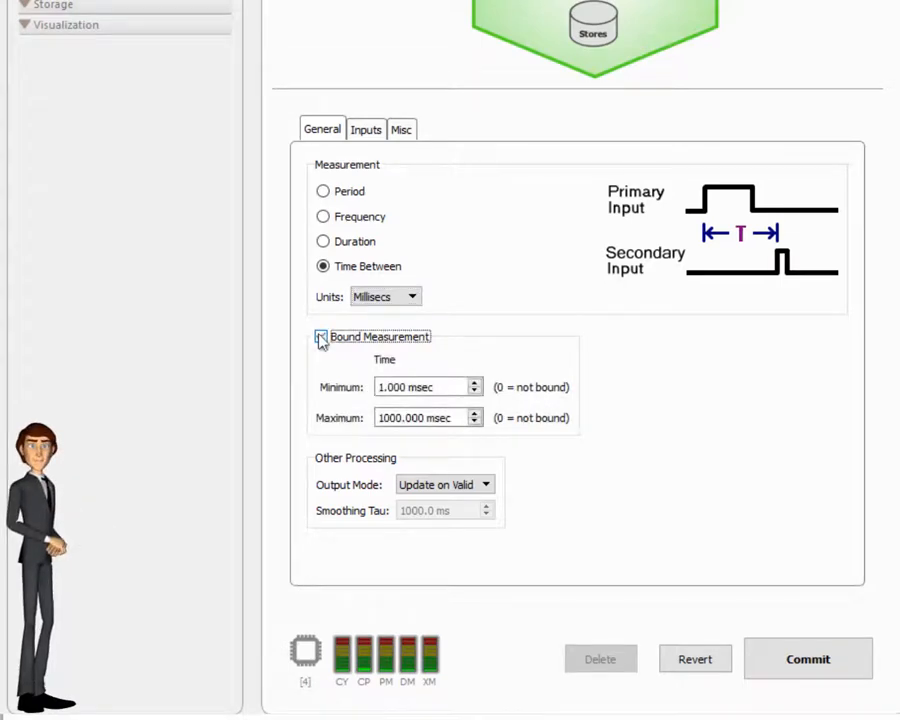
{"action": "left_click_drag", "start_coordinate": [438, 388], "coordinate": [272, 382]}
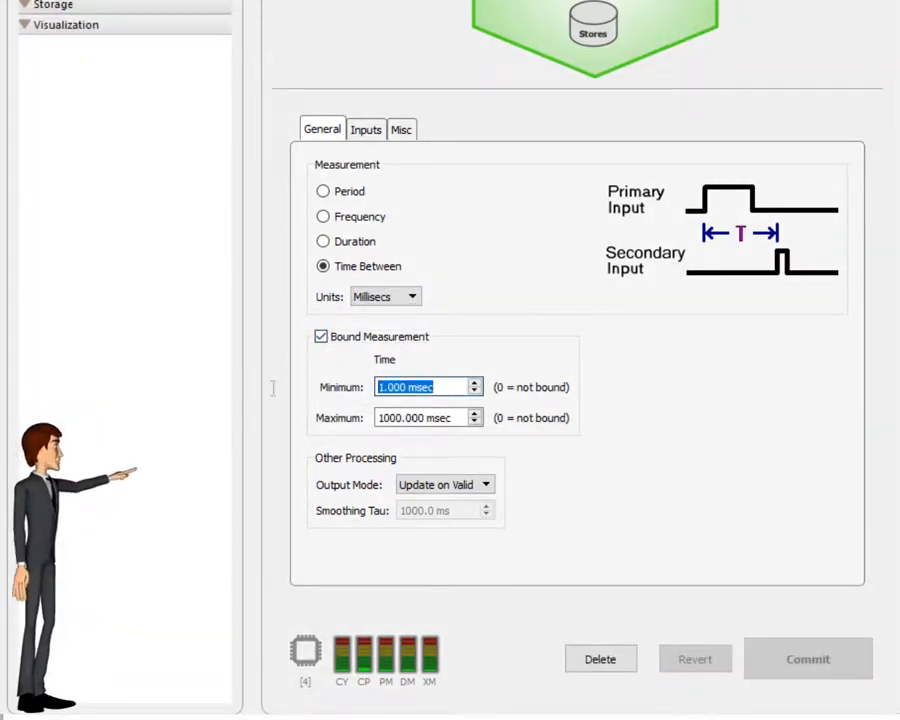
{"action": "type", "text": "100"}
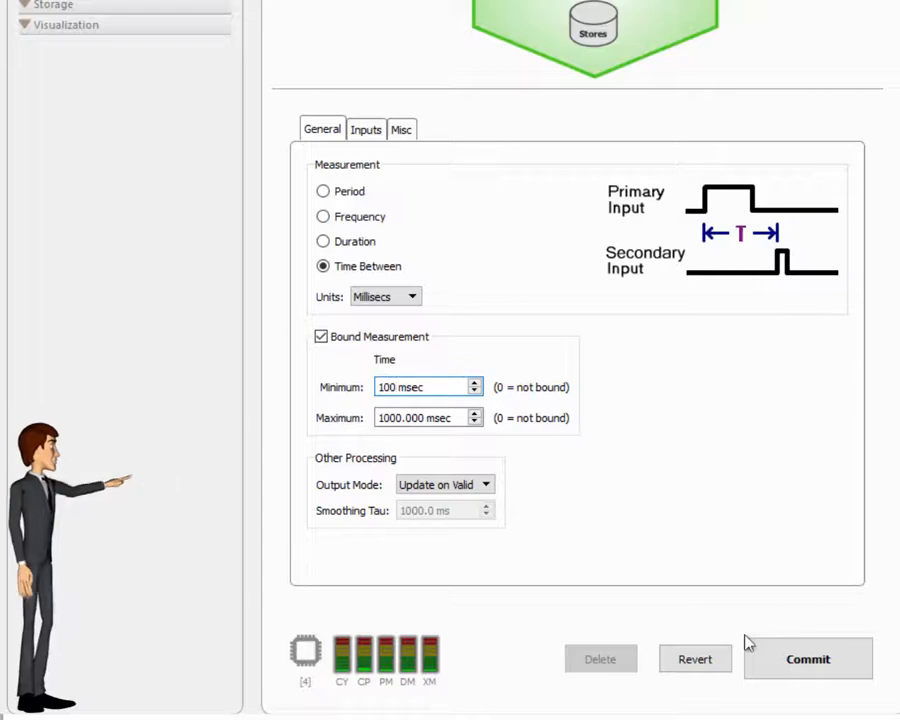
{"action": "left_click", "coordinate": [760, 659]}
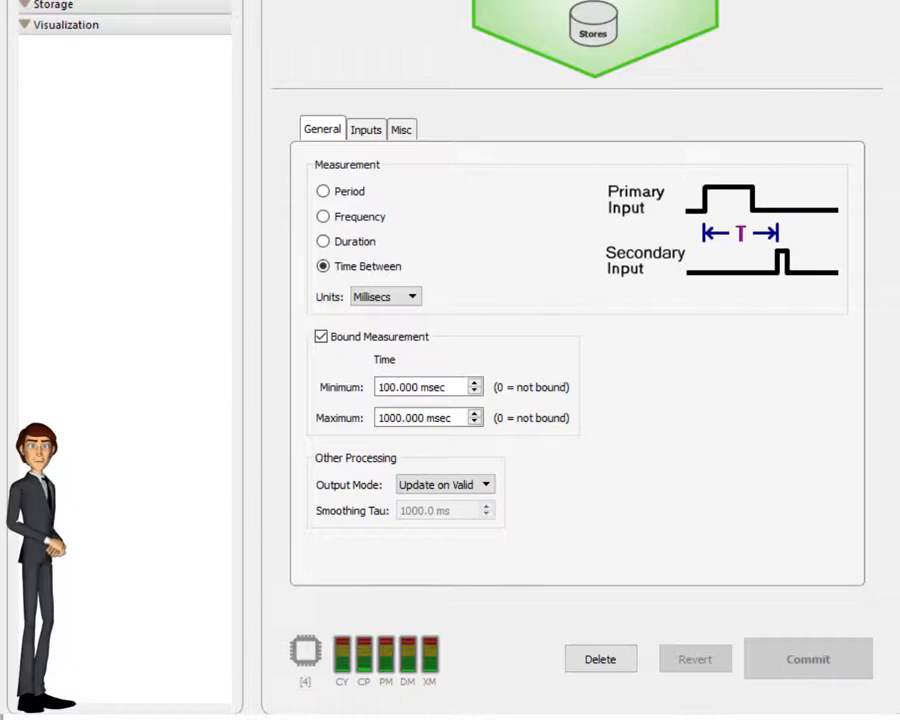
Step: On Timer1's Inputs tab, enter primary threshold 0.1, secondary Scale By 1000000 and secondary threshold 50
{"action": "left_click", "coordinate": [368, 137]}
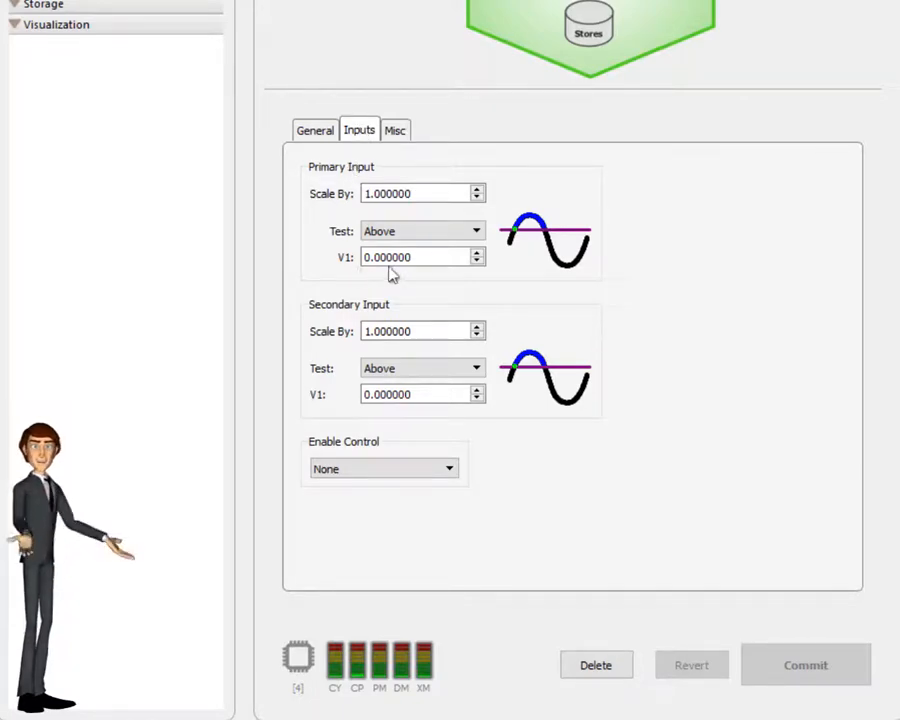
{"action": "left_click_drag", "start_coordinate": [410, 258], "coordinate": [340, 262]}
{"action": "type", "text": "0.1"}
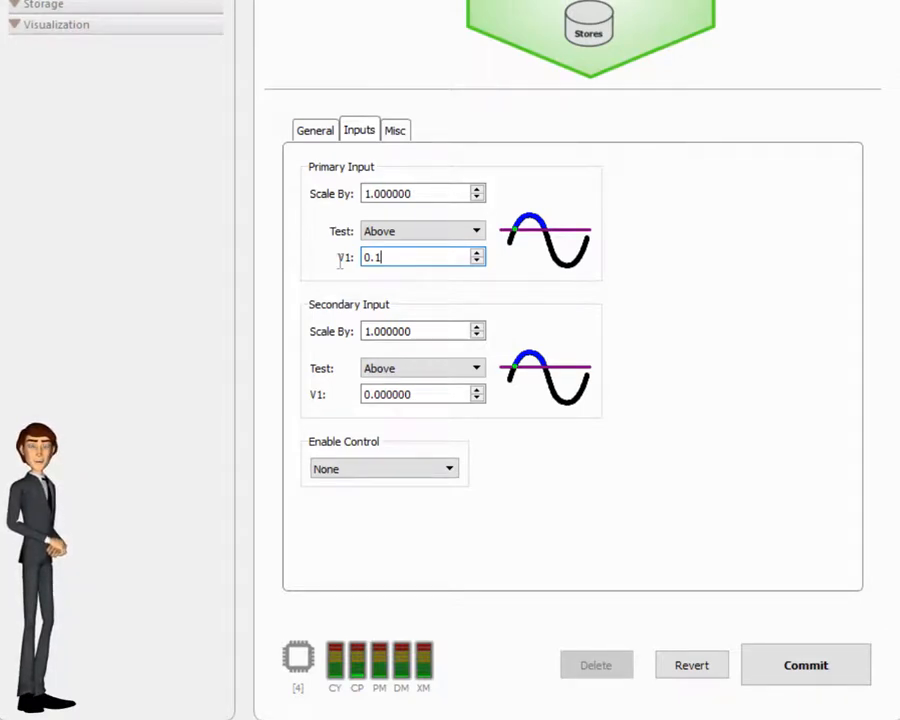
{"action": "key", "text": "Tab"}
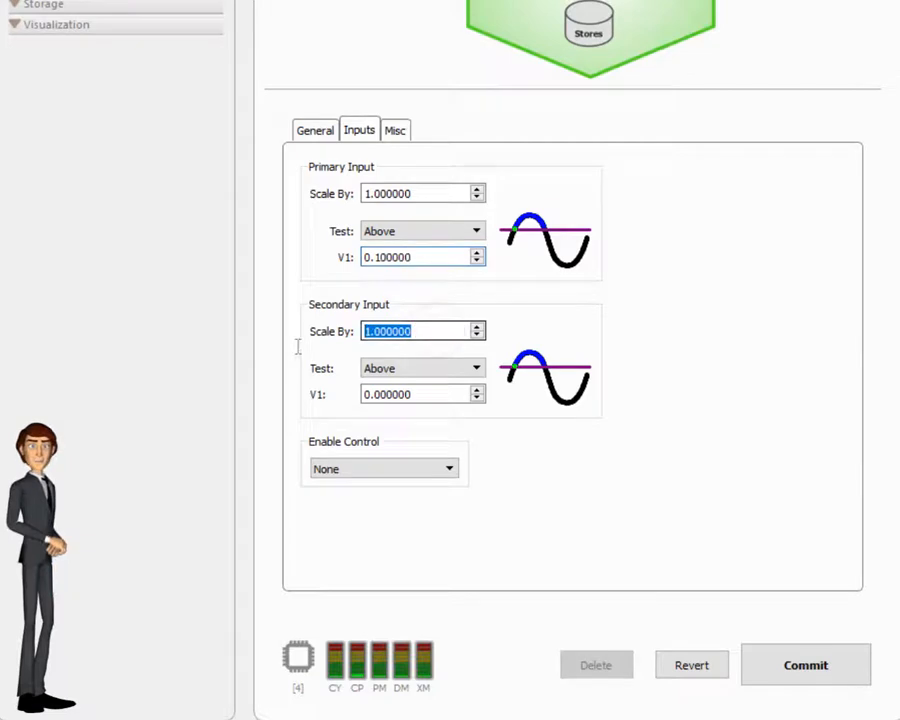
{"action": "type", "text": "1000000"}
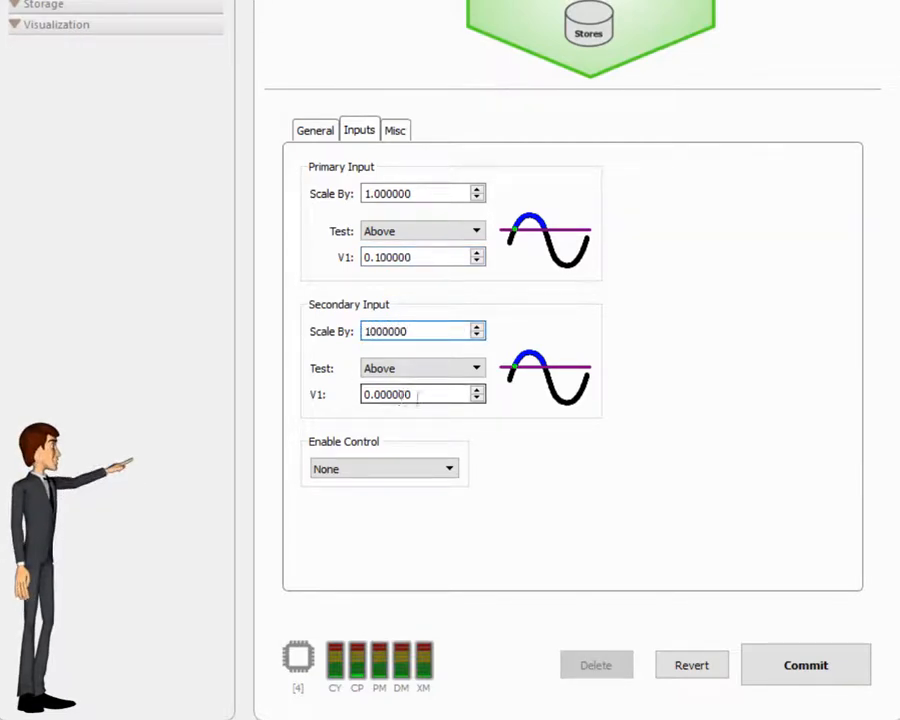
{"action": "key", "text": "Tab"}
{"action": "type", "text": "50"}
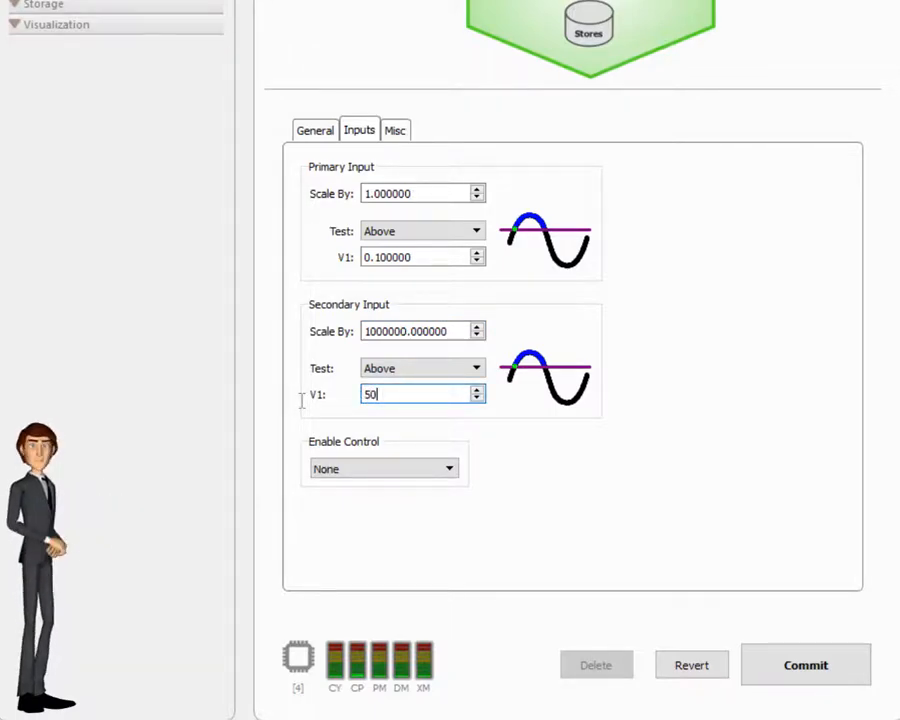
Step: Check Run-time Interface Enable on Timer1's Misc tab and commit all timer settings
{"action": "left_click", "coordinate": [398, 133]}
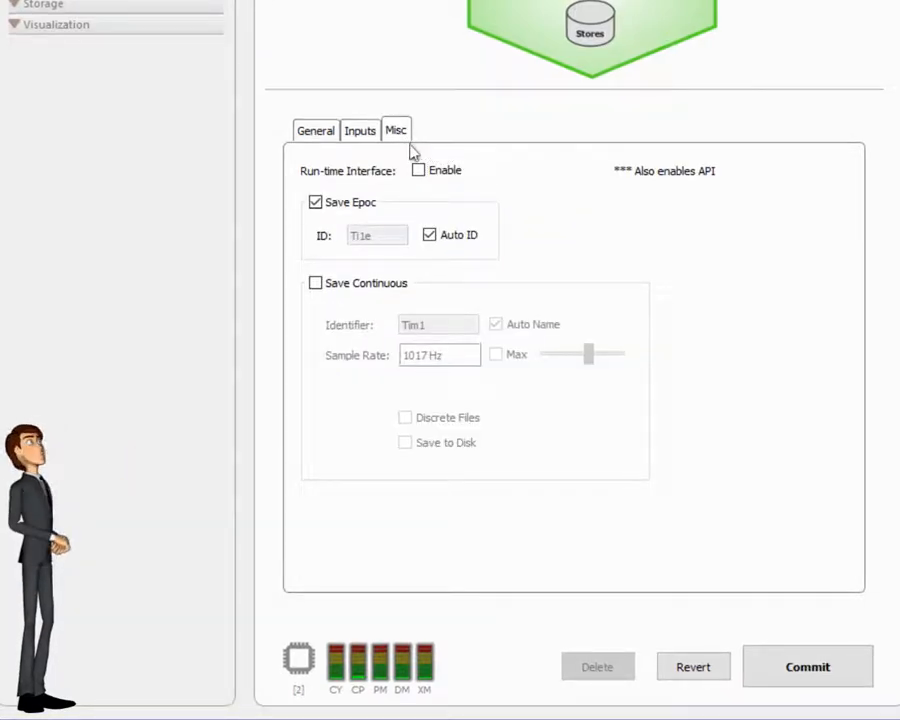
{"action": "left_click", "coordinate": [419, 172]}
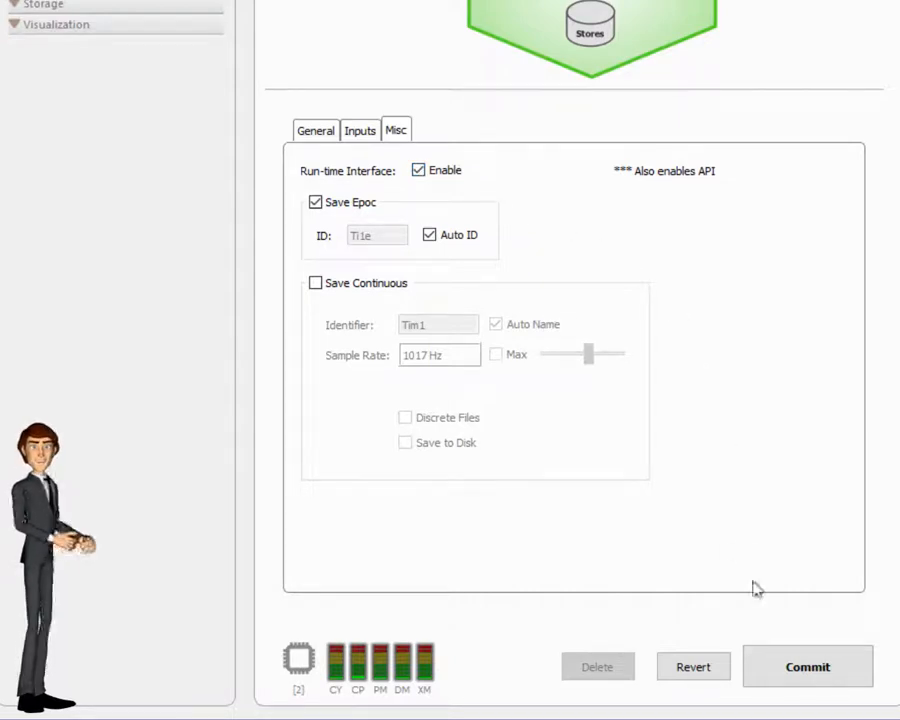
{"action": "left_click", "coordinate": [770, 660]}
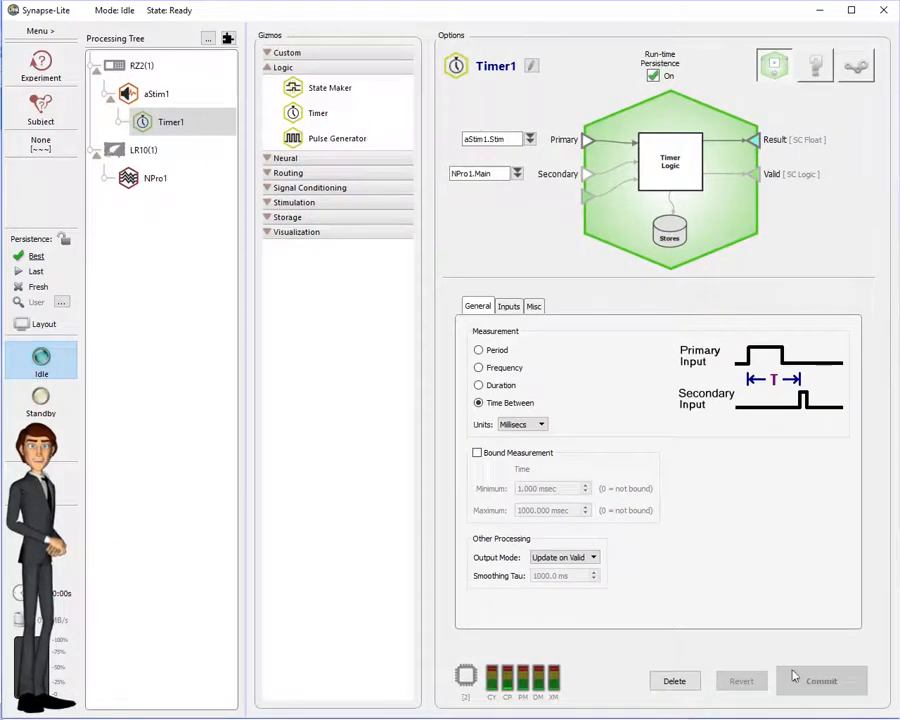
Step: Open the Processing Tree diagram, select LR10(1), and shrink the diagram window to the lower right
{"action": "left_click", "coordinate": [776, 64]}
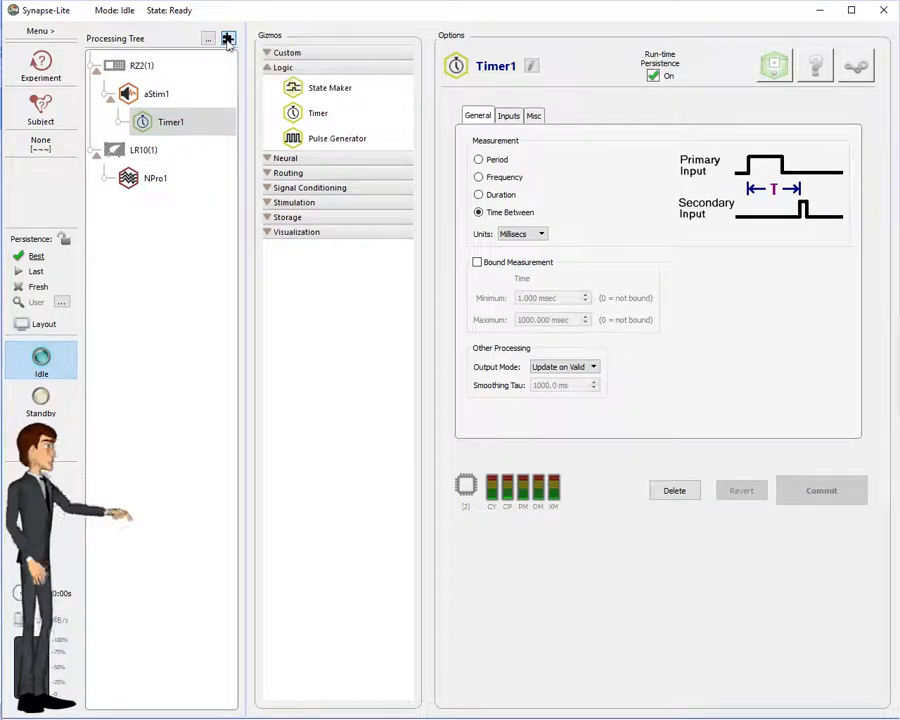
{"action": "left_click", "coordinate": [228, 39]}
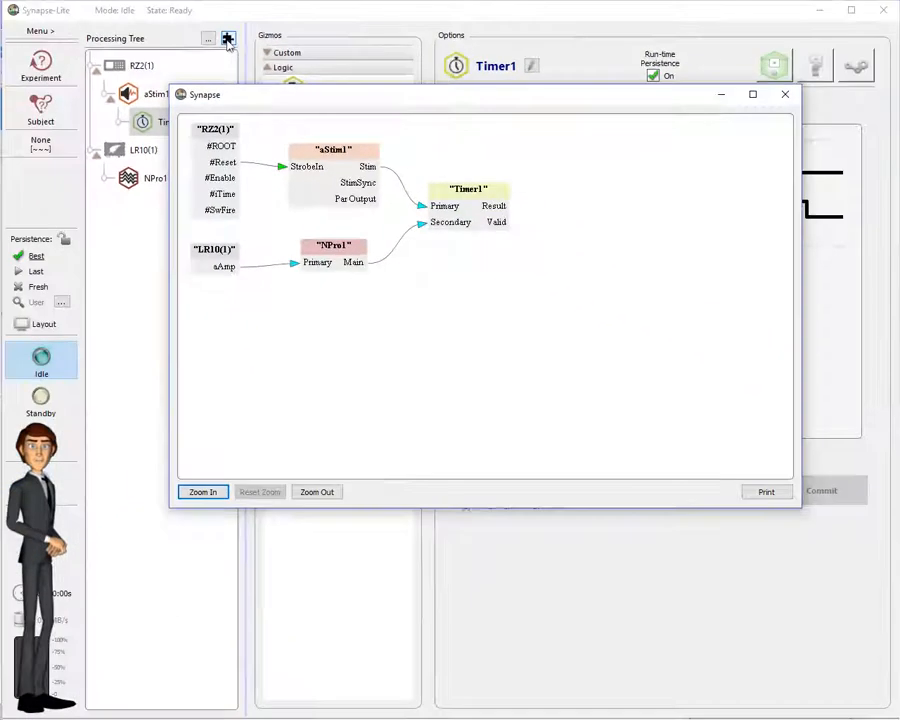
{"action": "left_click", "coordinate": [135, 150]}
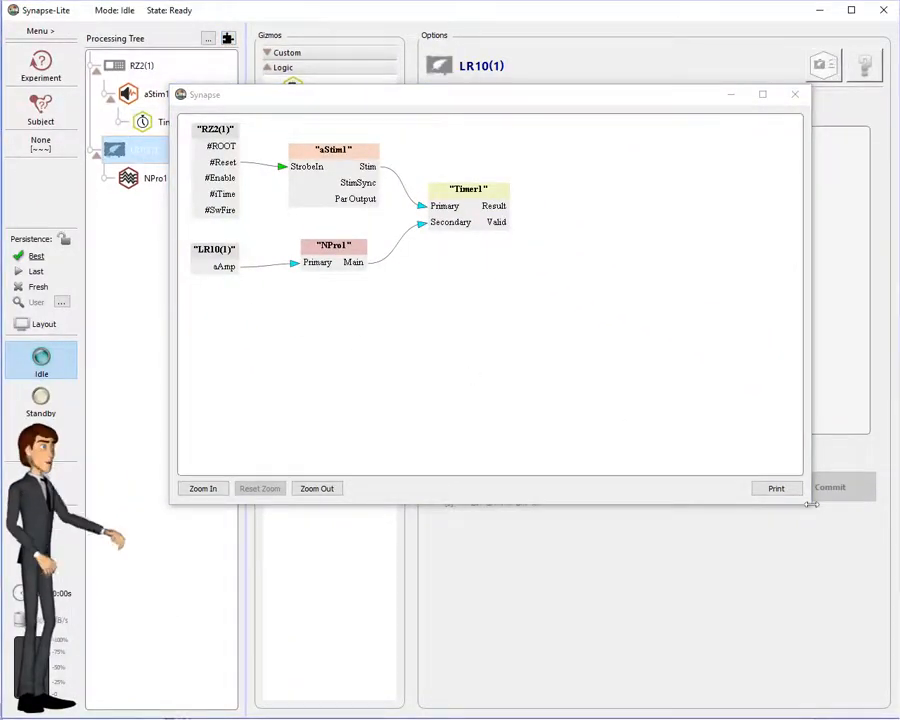
{"action": "left_click_drag", "start_coordinate": [810, 502], "coordinate": [592, 383]}
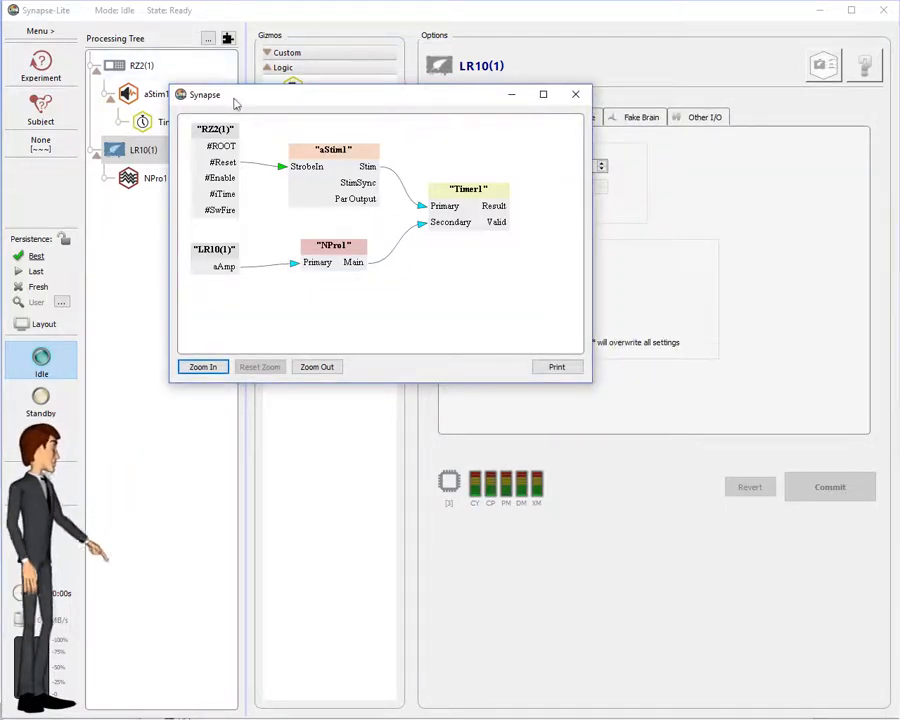
{"action": "left_click_drag", "start_coordinate": [236, 102], "coordinate": [537, 423]}
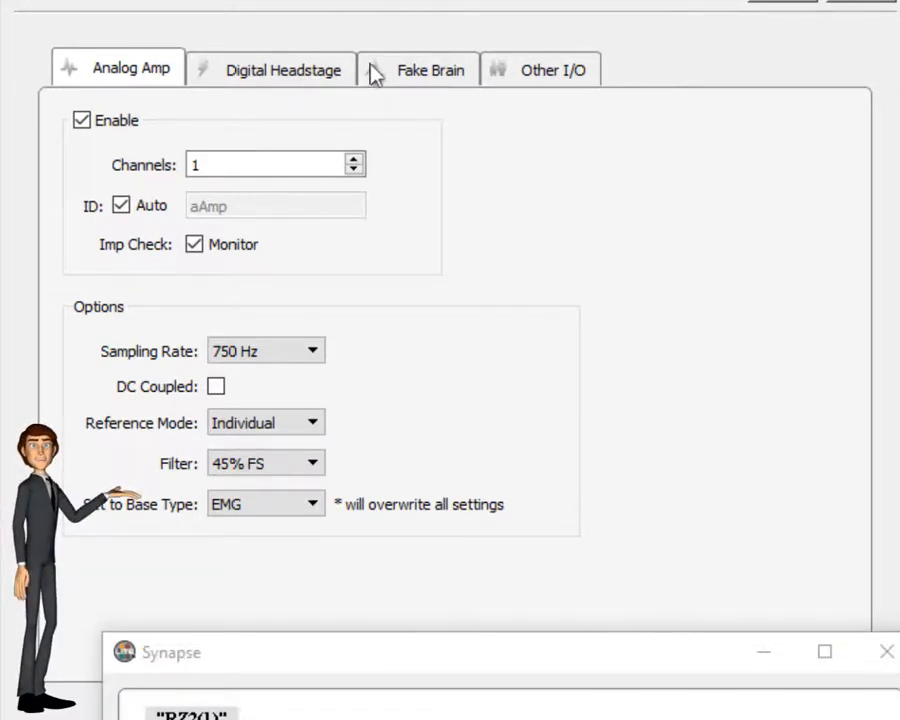
Step: From LR10(1)'s Other I/O tab, jump to the RZ processor's DAC settings
{"action": "left_click", "coordinate": [533, 72]}
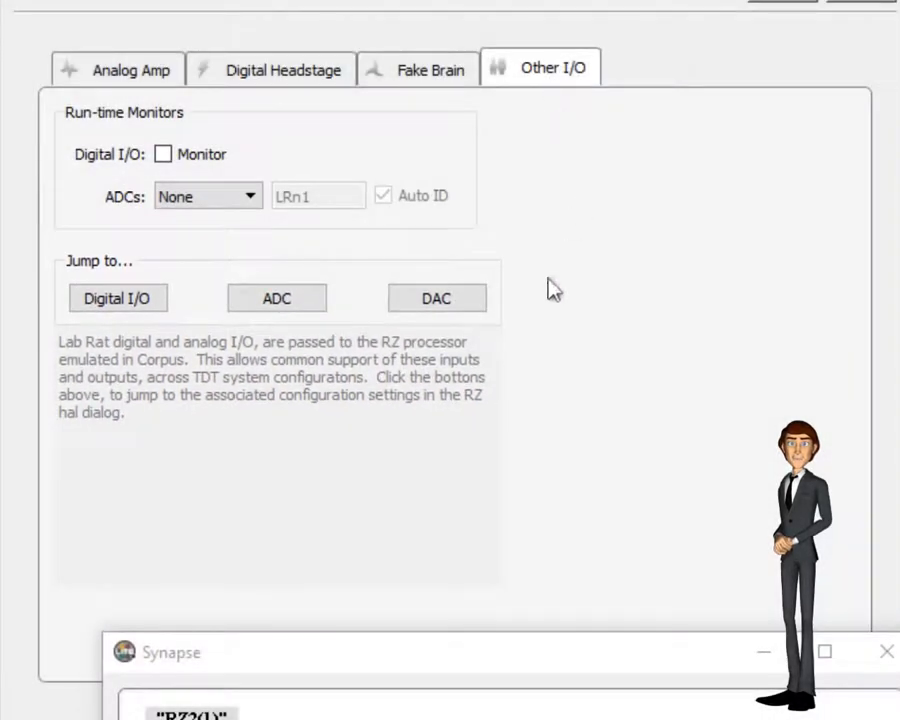
{"action": "left_click", "coordinate": [444, 306]}
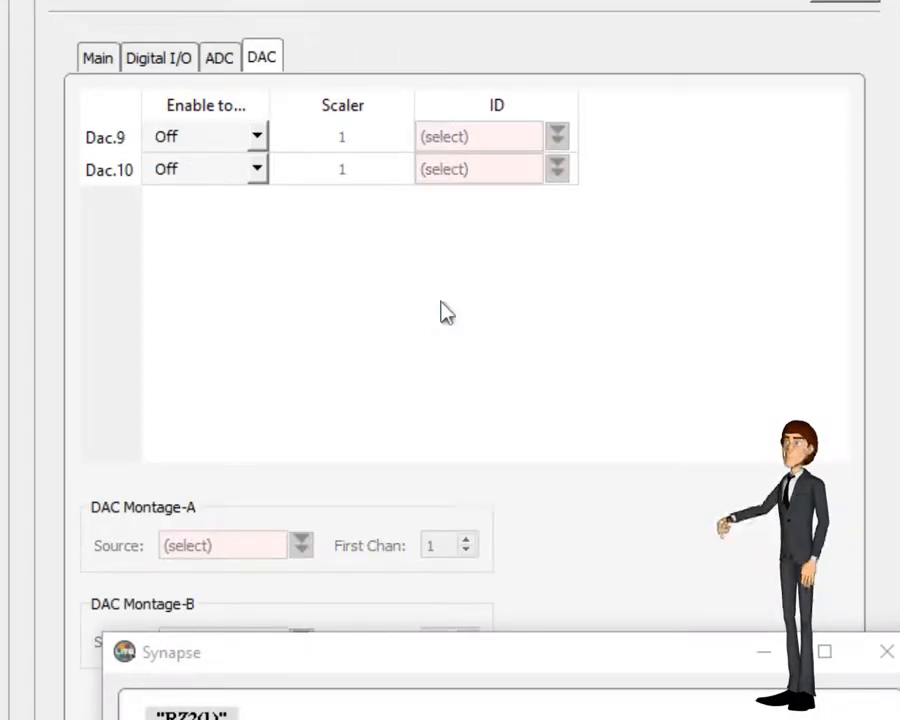
Step: Enable Dac.9 as Single Chan with aStim1 > Stim as its signal ID
{"action": "left_click", "coordinate": [256, 137]}
{"action": "left_click", "coordinate": [215, 182]}
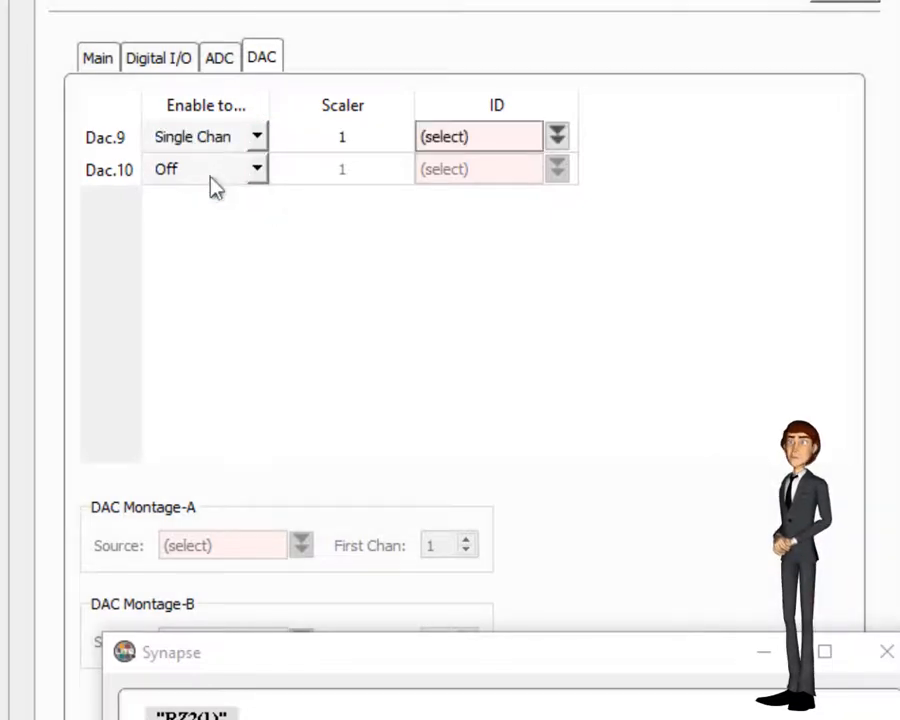
{"action": "left_click", "coordinate": [560, 140]}
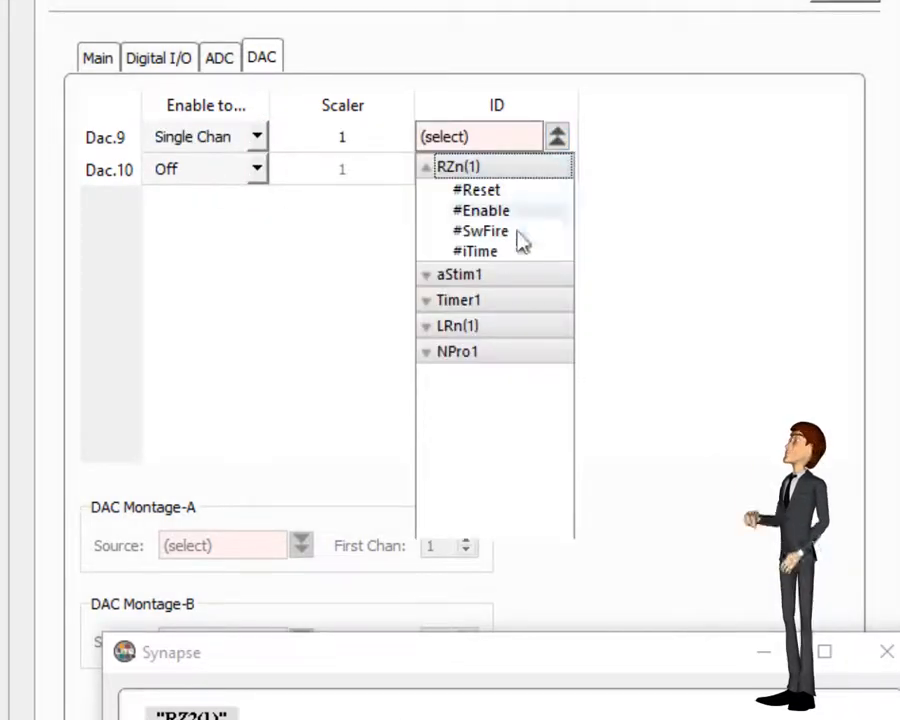
{"action": "left_click", "coordinate": [440, 276]}
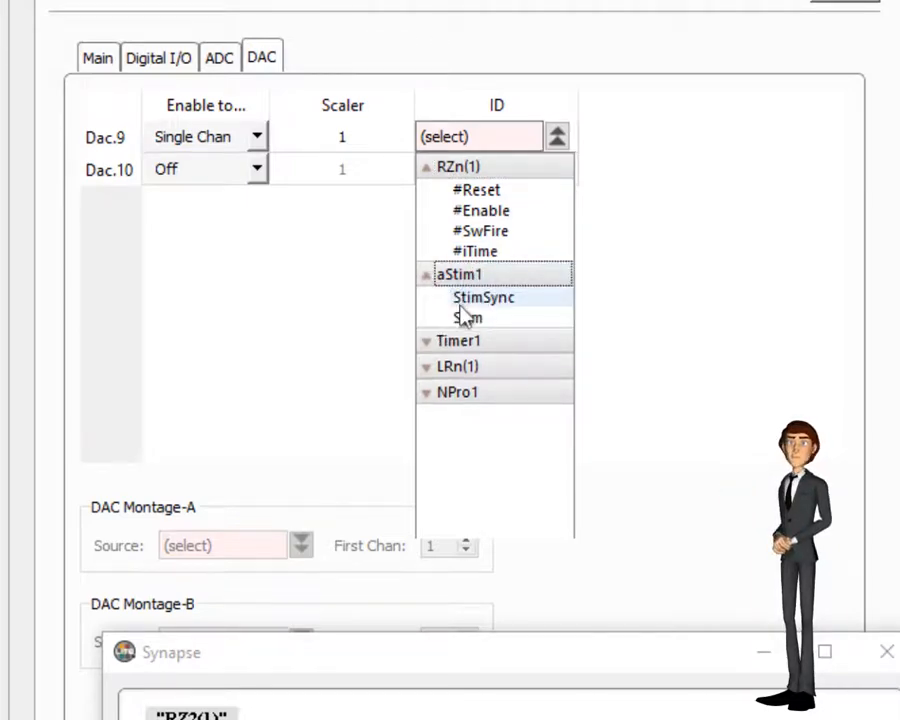
{"action": "left_click", "coordinate": [464, 314]}
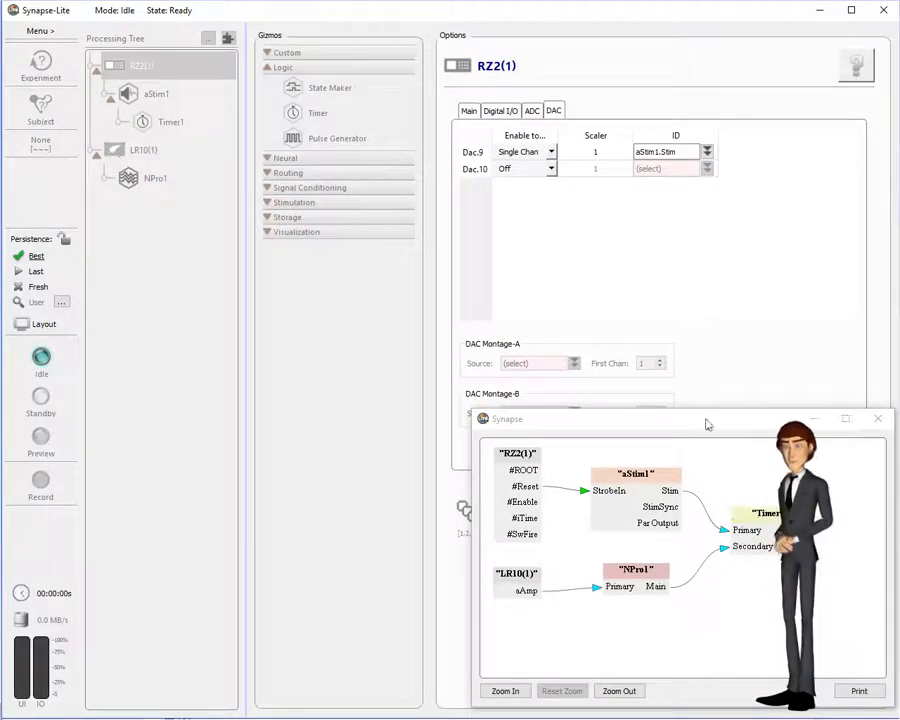
{"action": "left_click_drag", "start_coordinate": [707, 424], "coordinate": [320, 92]}
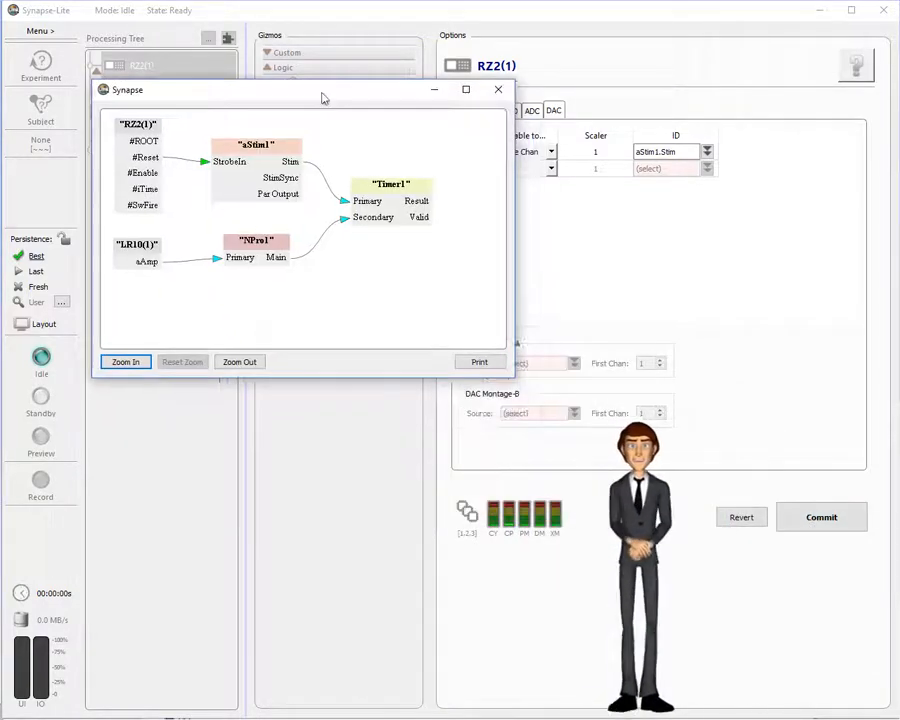
Step: Commit the DAC routing so aStim2.Stim also drives the RZ2(1) Dac1 output, then close the diagram
{"action": "left_click", "coordinate": [820, 530]}
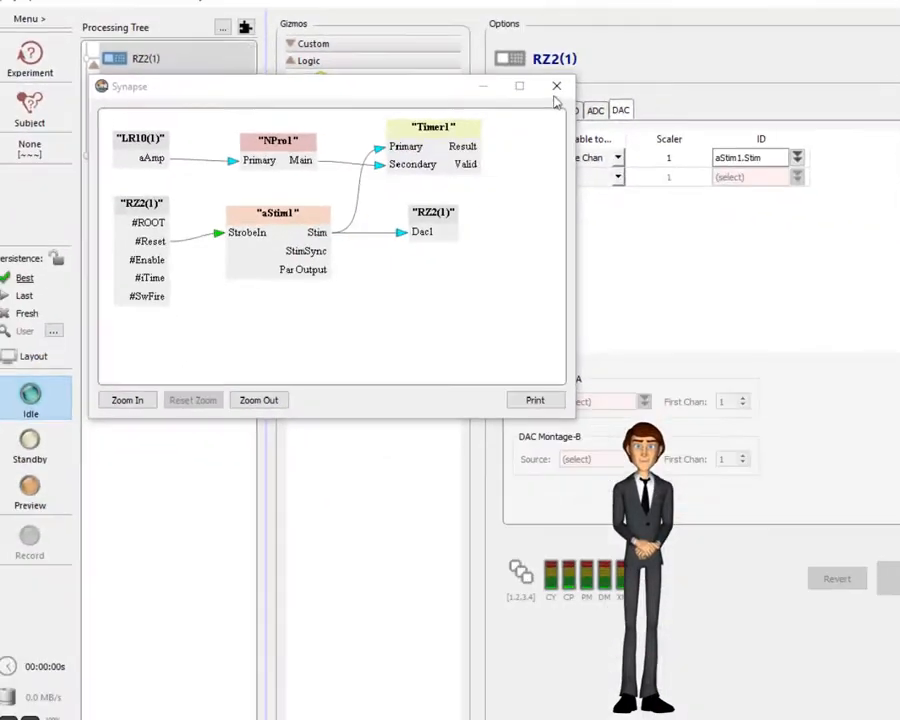
{"action": "left_click", "coordinate": [790, 72]}
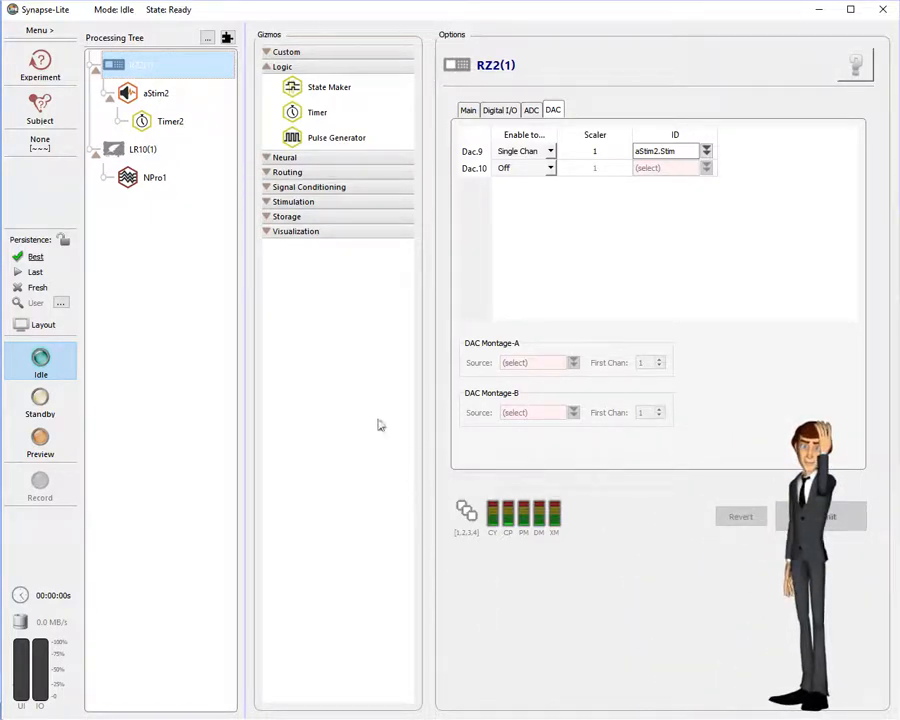
Step: Start saving the experiment under the new name MyFirstExp via Save As
{"action": "left_click", "coordinate": [40, 65]}
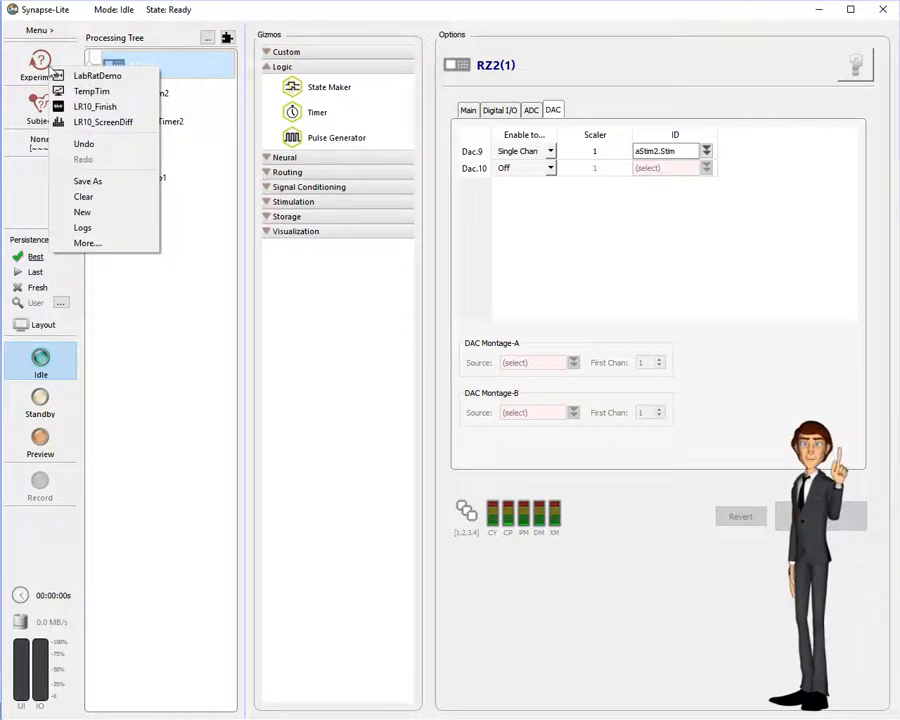
{"action": "left_click", "coordinate": [72, 182]}
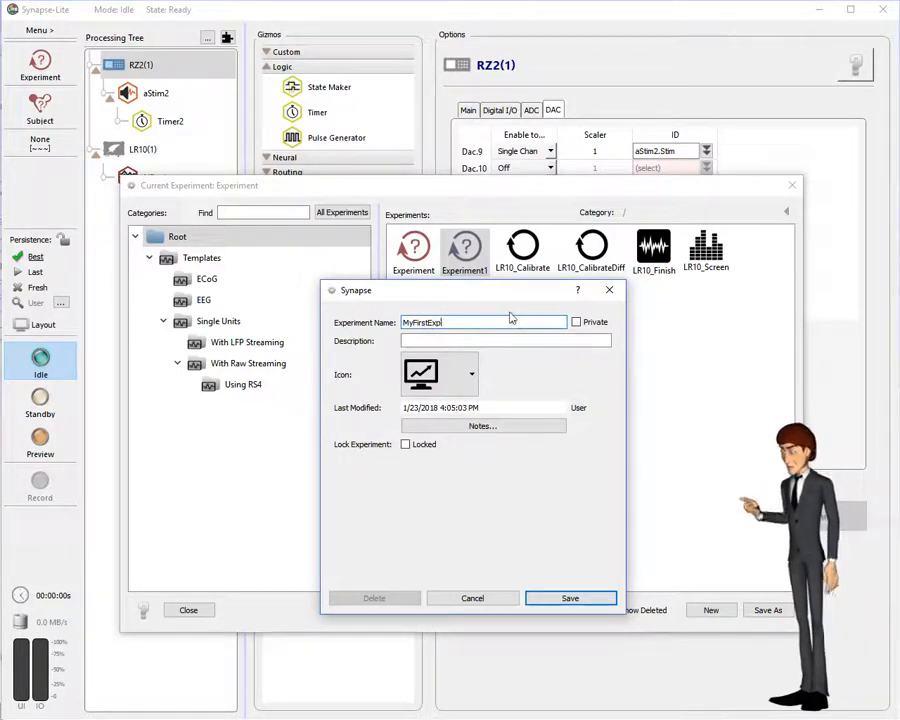
Step: Describe MyFirstExp as 'This is my first labrat experiment', give it a bar-chart icon, and save
{"action": "left_click", "coordinate": [466, 342]}
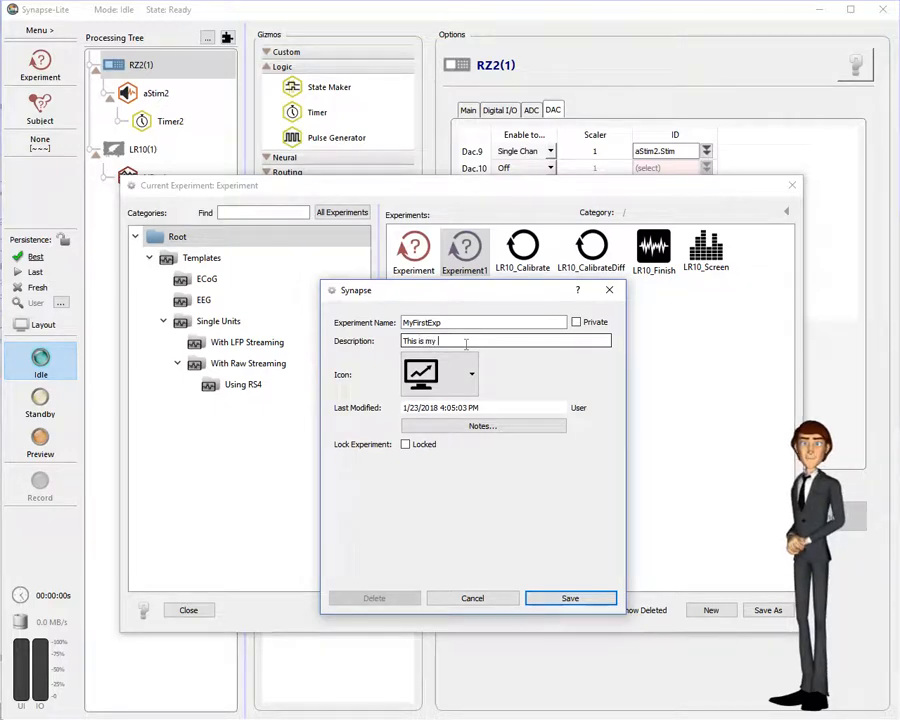
{"action": "type", "text": "This is my first labrat "}
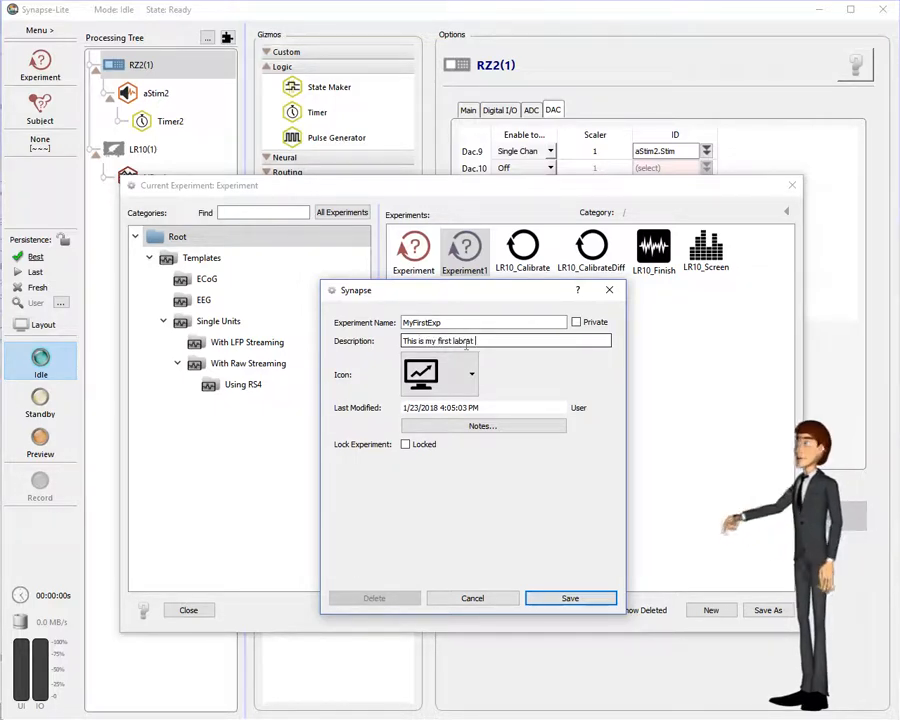
{"action": "type", "text": "experiment"}
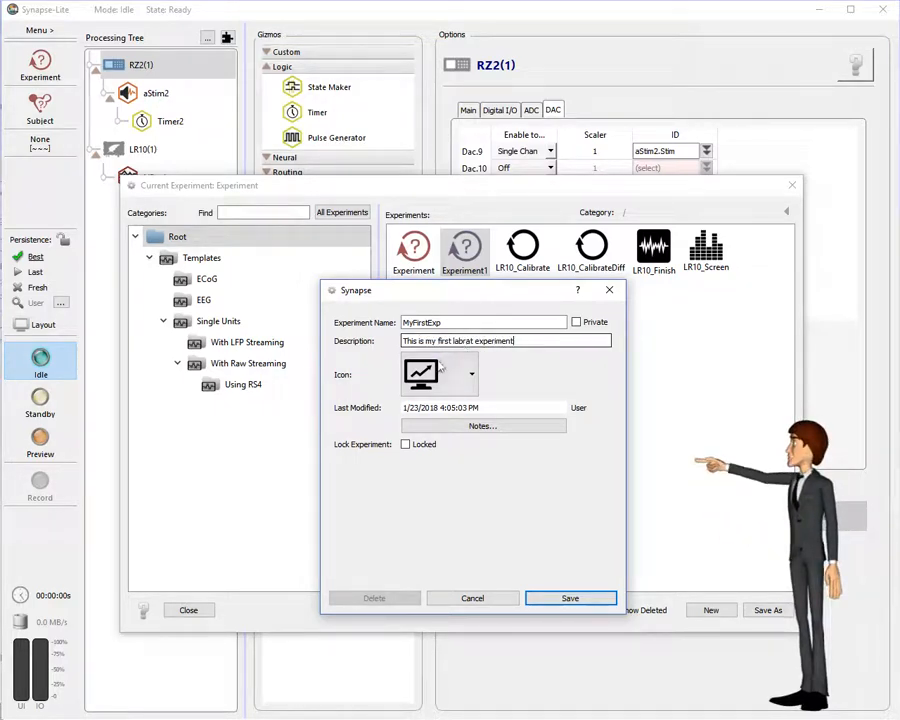
{"action": "left_click", "coordinate": [441, 371]}
{"action": "scroll", "coordinate": [423, 690], "scroll_direction": "down", "scroll_amount": 2}
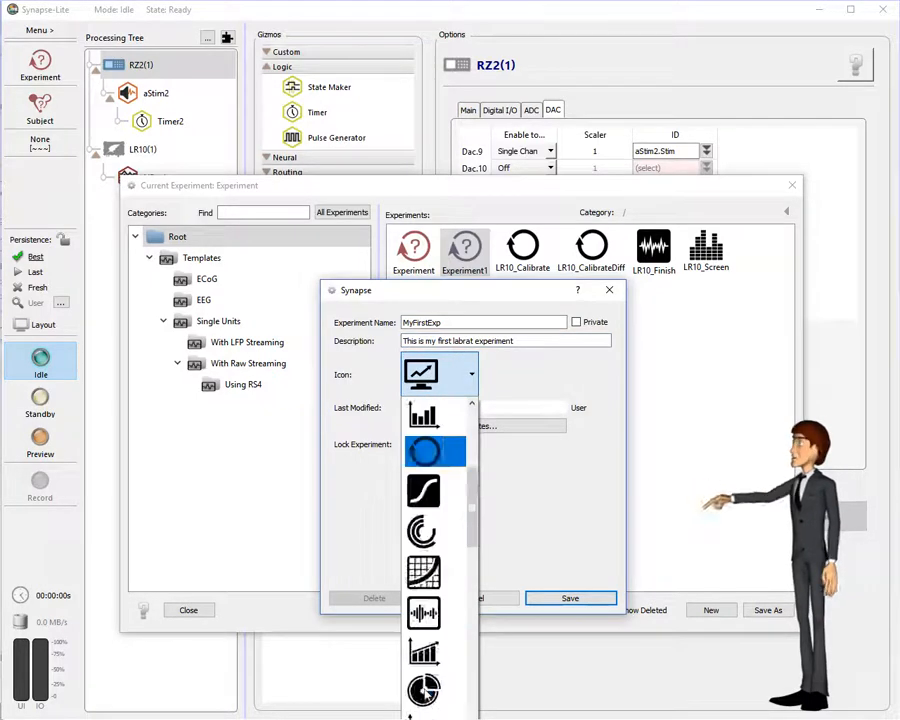
{"action": "scroll", "coordinate": [426, 692], "scroll_direction": "down", "scroll_amount": 3}
{"action": "left_click", "coordinate": [432, 632]}
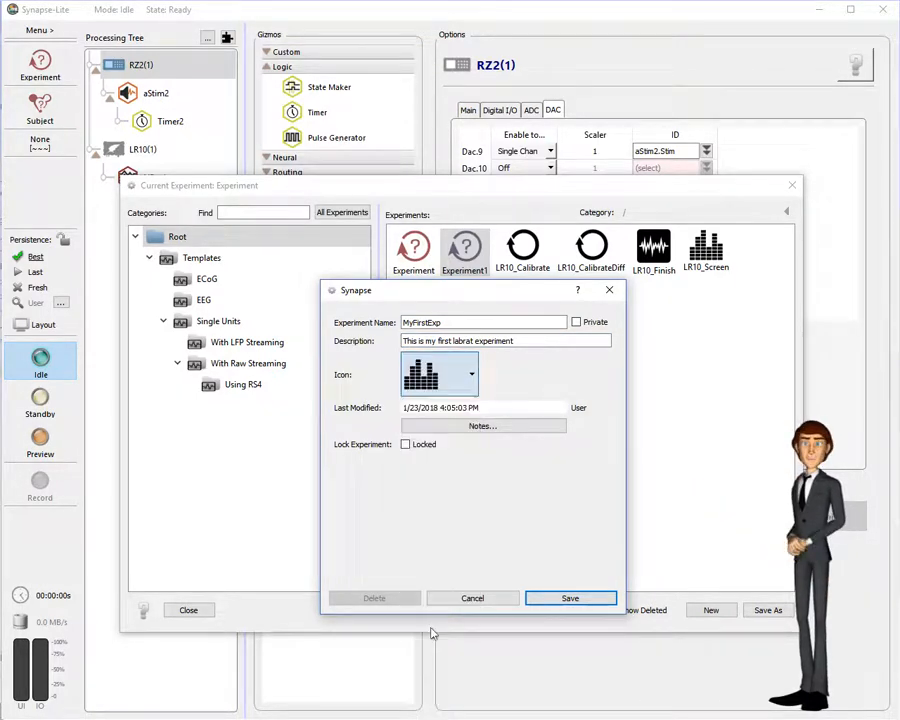
{"action": "left_click", "coordinate": [567, 597]}
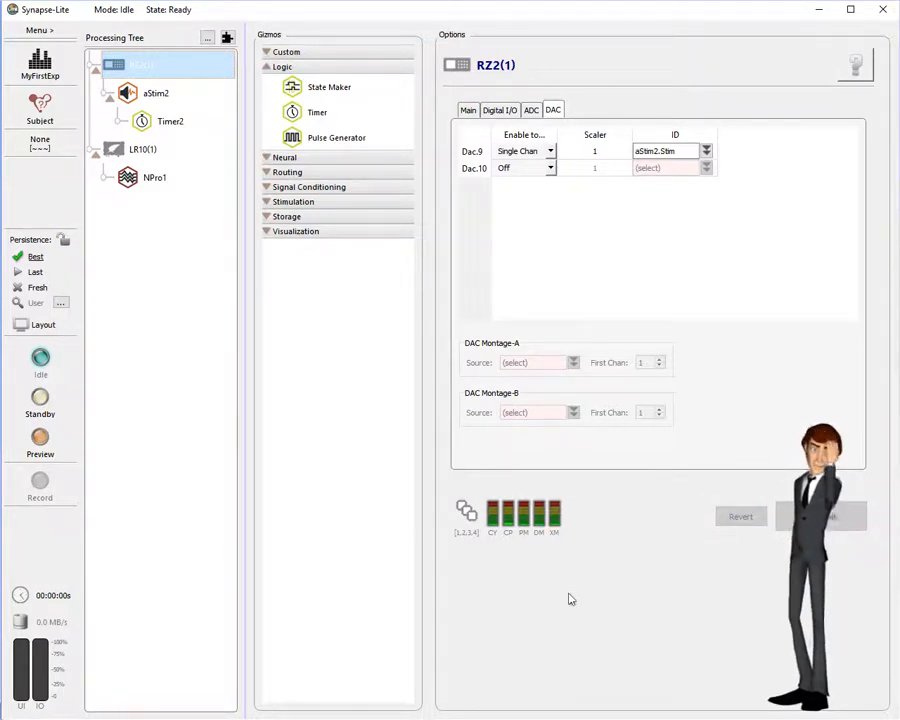
Step: Add a new subject named 'Me' with the head-profile icon and save it
{"action": "left_click", "coordinate": [40, 104]}
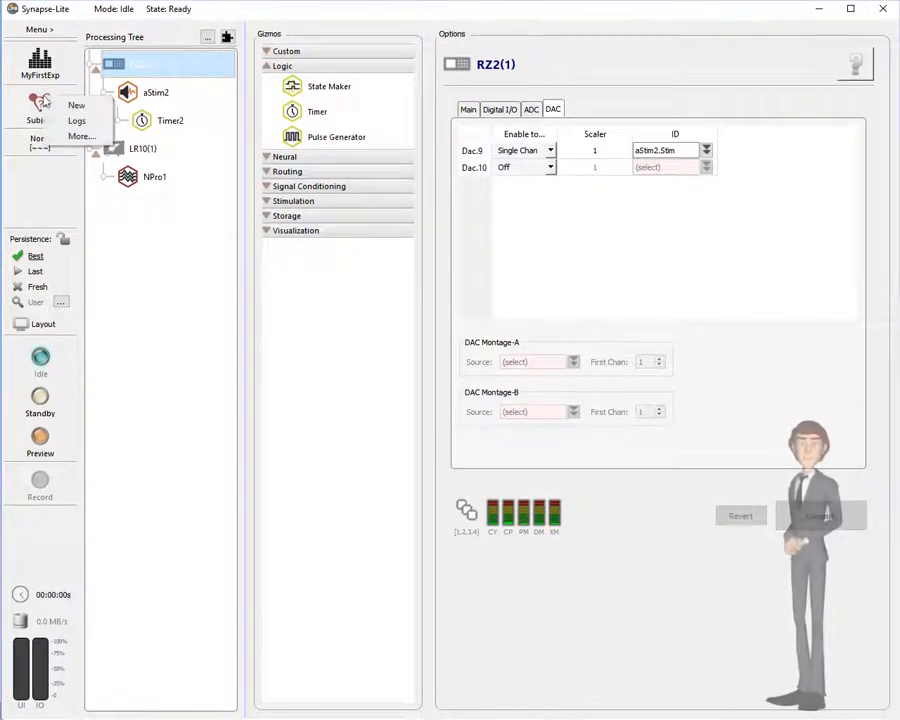
{"action": "left_click", "coordinate": [76, 105]}
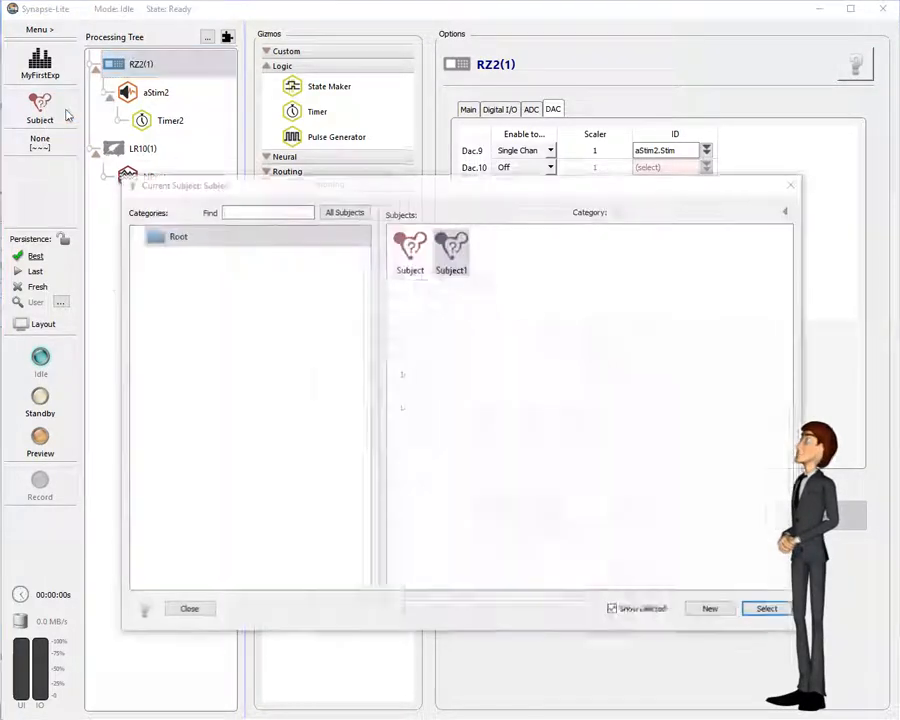
{"action": "type", "text": "M"}
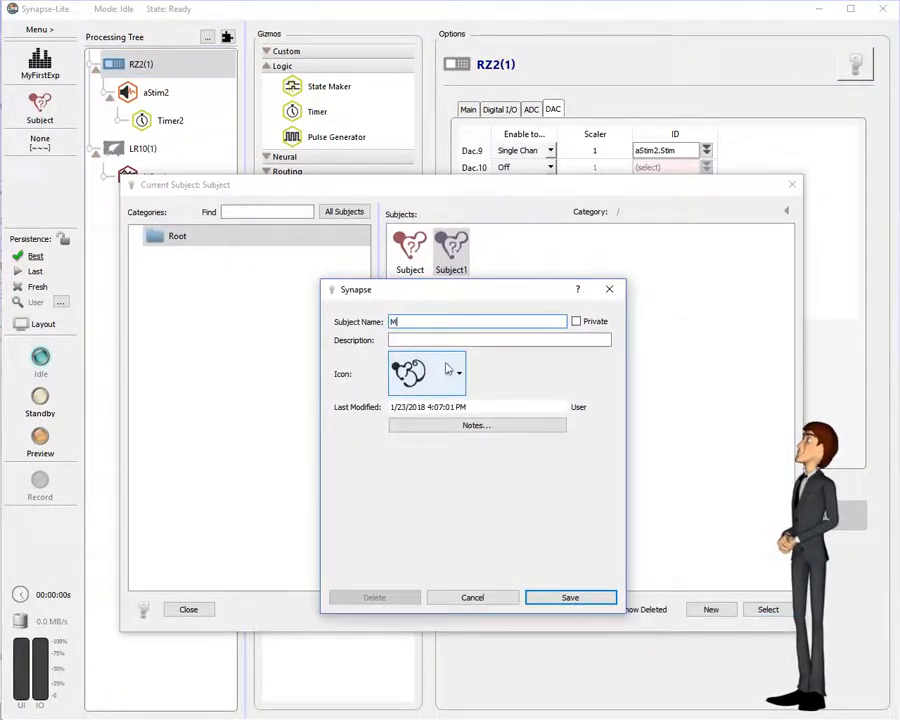
{"action": "type", "text": "e"}
{"action": "left_click", "coordinate": [452, 373]}
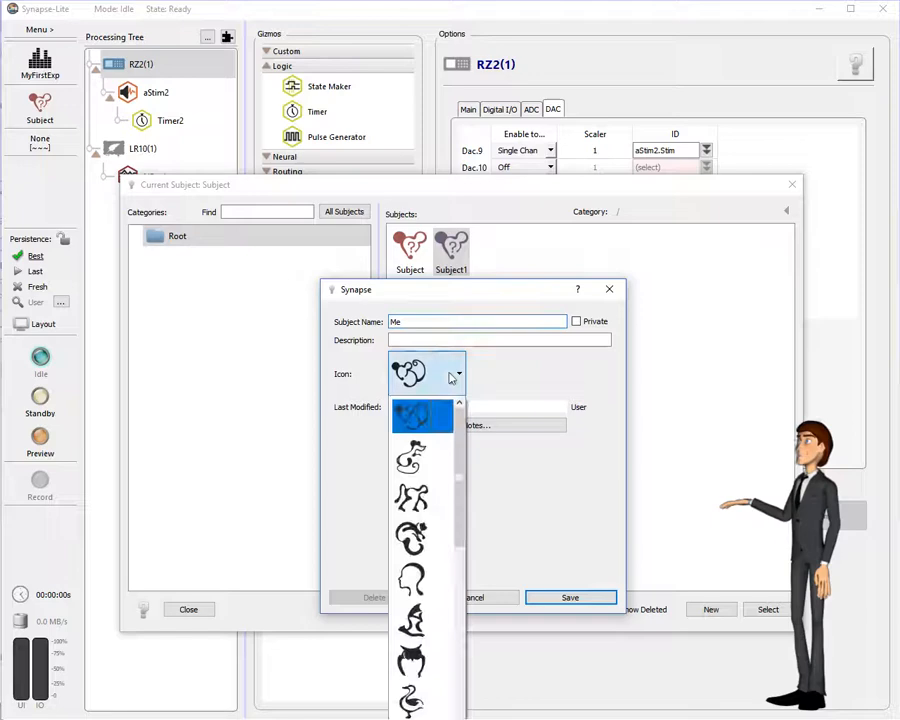
{"action": "left_click", "coordinate": [429, 589]}
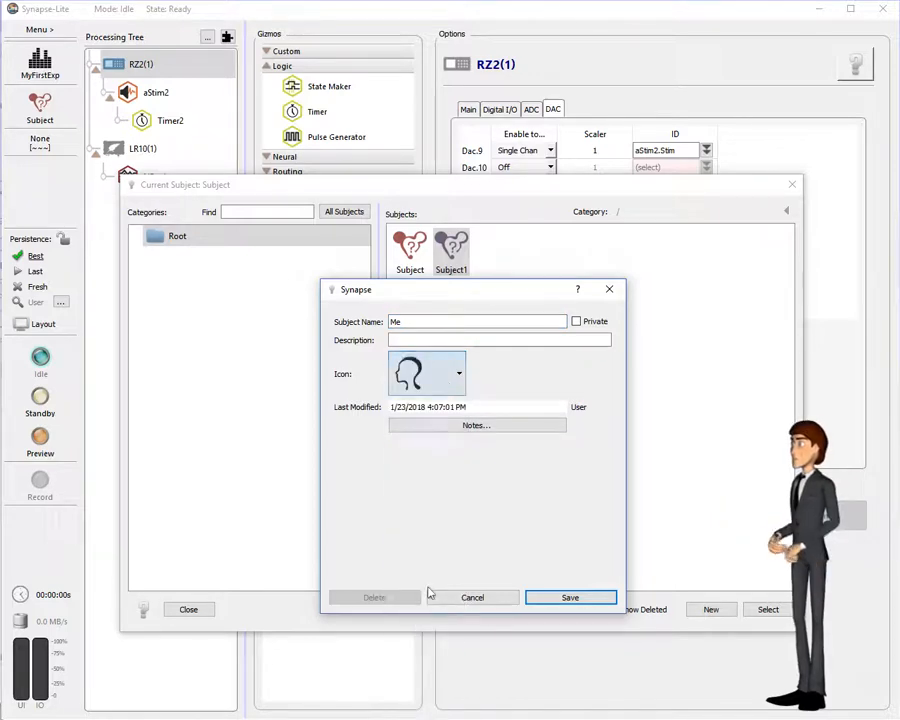
{"action": "left_click", "coordinate": [551, 603]}
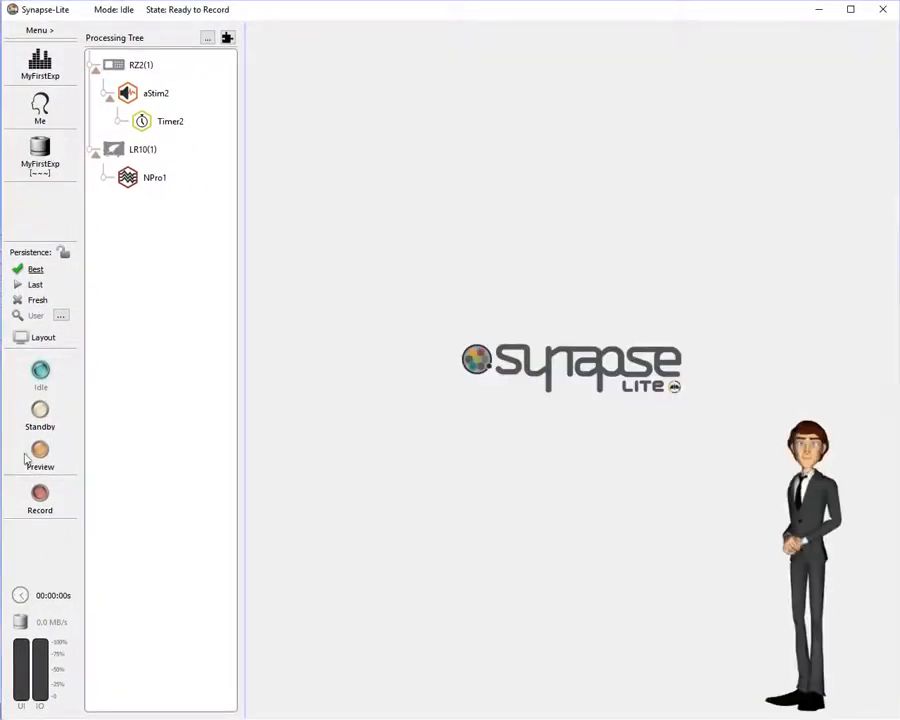
Step: Start a Preview run to plot live aS2r and EMG1 traces without recording
{"action": "left_click", "coordinate": [16, 462]}
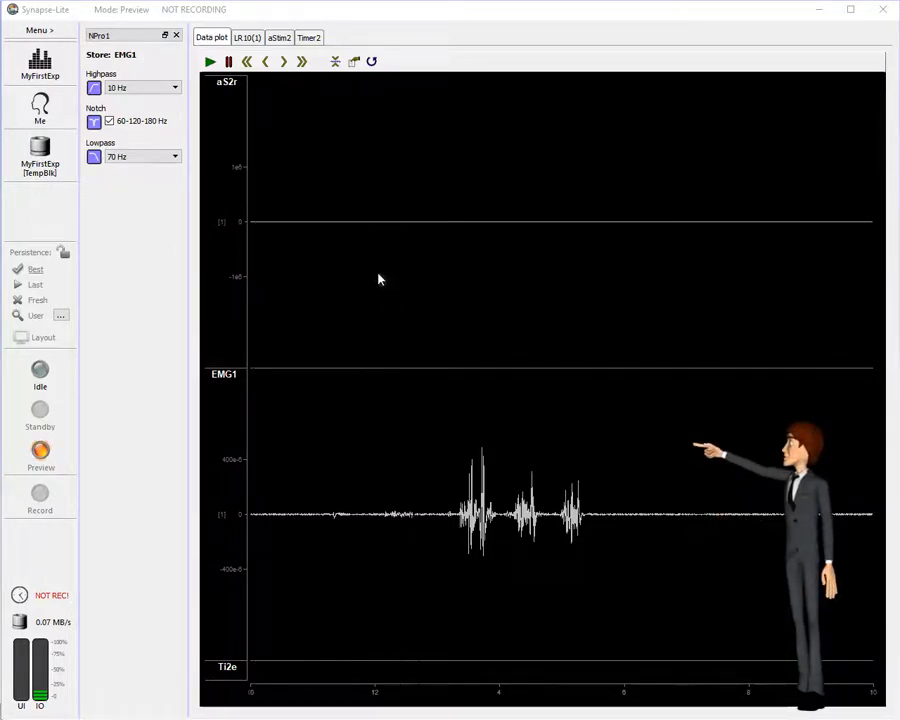
Step: Tighten the aS2r plot's vertical scale and switch the Ti2e time bar to the Short Bar style
{"action": "left_click_drag", "start_coordinate": [378, 276], "coordinate": [378, 146]}
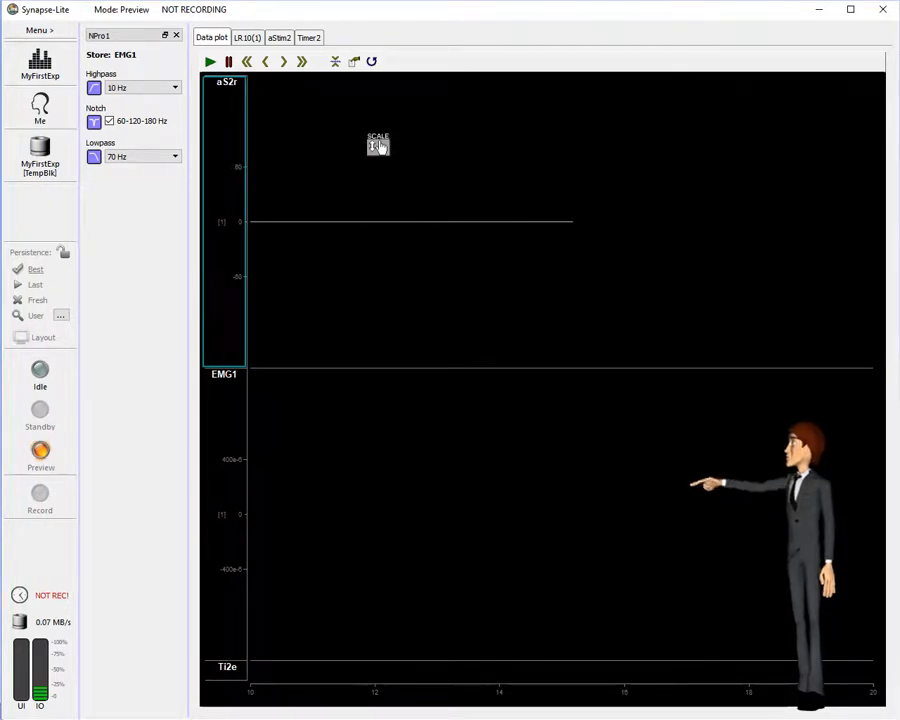
{"action": "left_click_drag", "start_coordinate": [369, 266], "coordinate": [370, 229]}
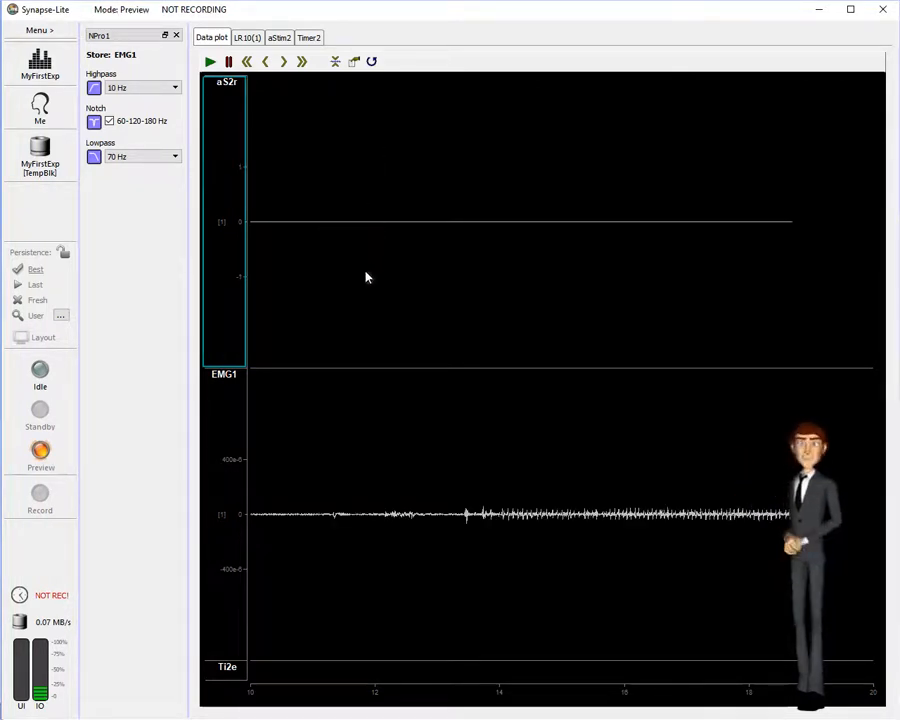
{"action": "double_click", "coordinate": [217, 674]}
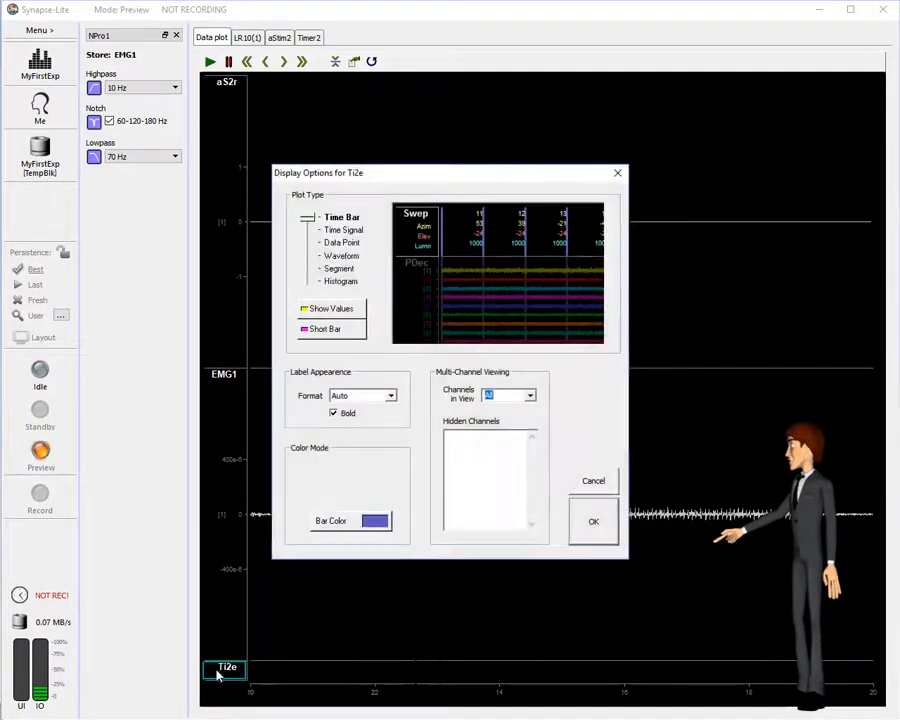
{"action": "left_click", "coordinate": [320, 332]}
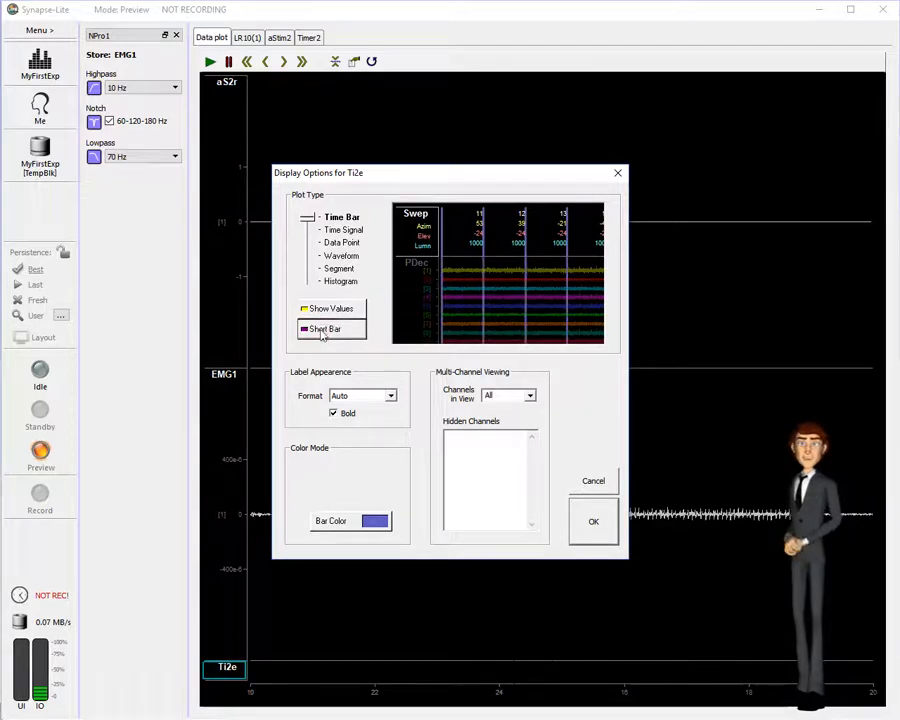
{"action": "left_click", "coordinate": [594, 523]}
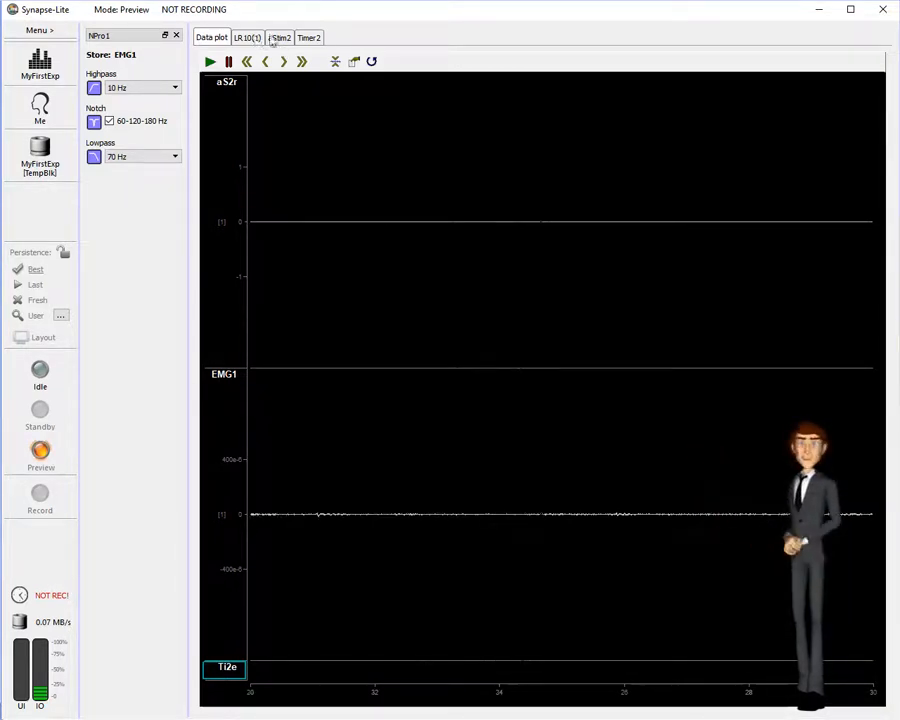
Step: Dock the aStim2, Timer2 and LR10(1) tabs into the left column so the plot fills the right
{"action": "left_click_drag", "start_coordinate": [279, 38], "coordinate": [163, 44]}
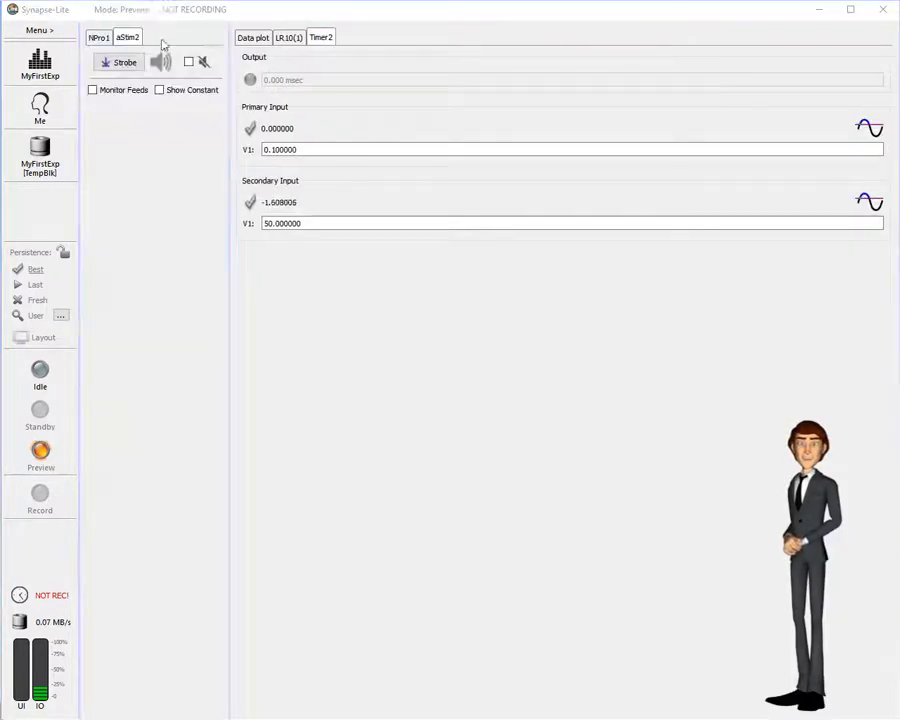
{"action": "left_click_drag", "start_coordinate": [315, 38], "coordinate": [150, 42]}
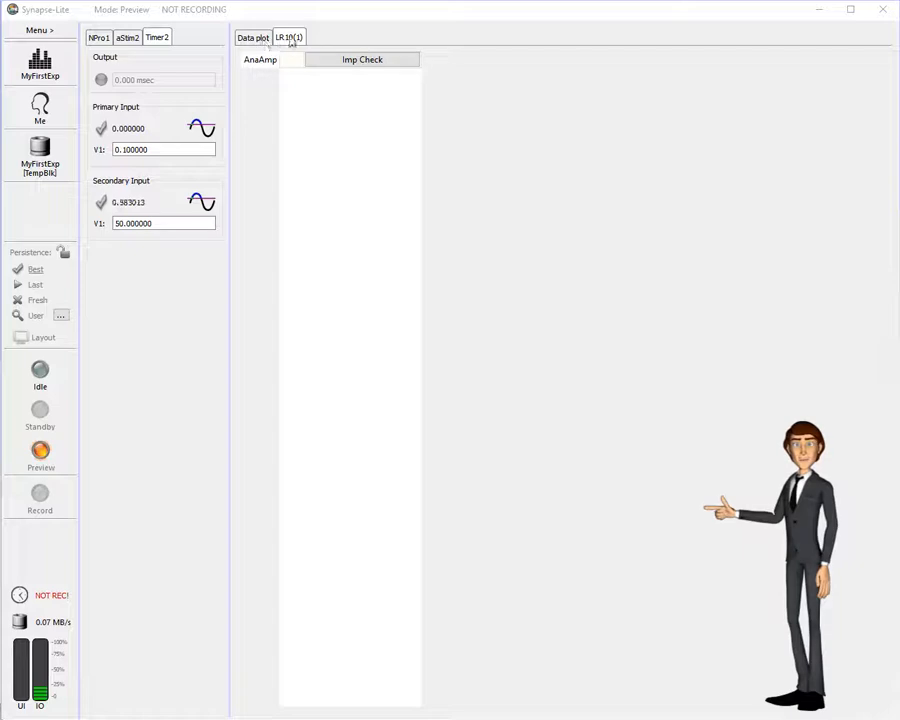
{"action": "left_click_drag", "start_coordinate": [291, 41], "coordinate": [182, 42]}
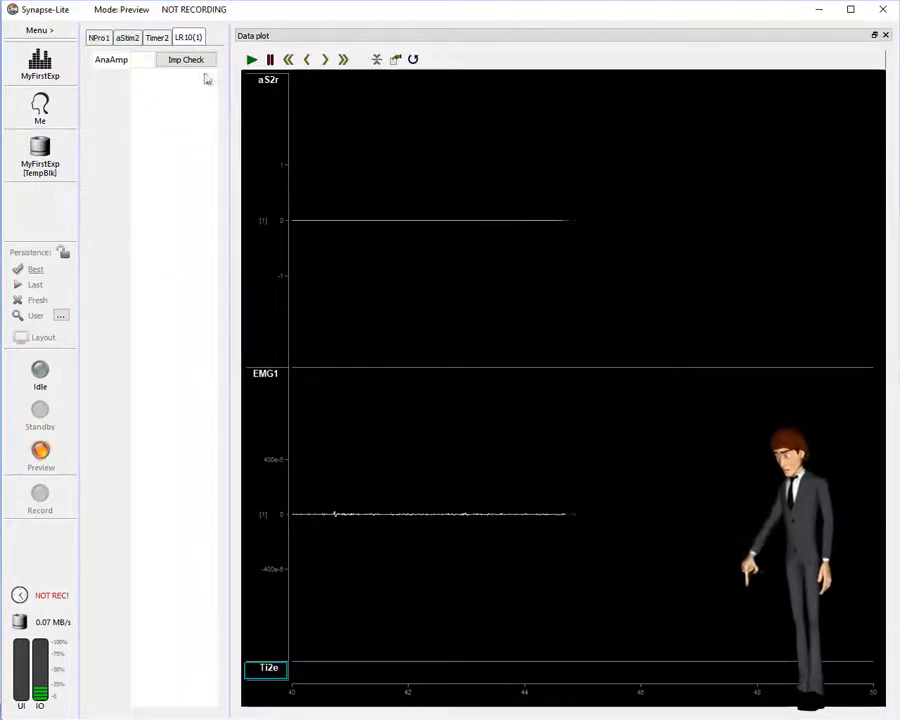
Step: Split aStim2 into its own pane and shrink it to enlarge the pane below
{"action": "left_click", "coordinate": [126, 39]}
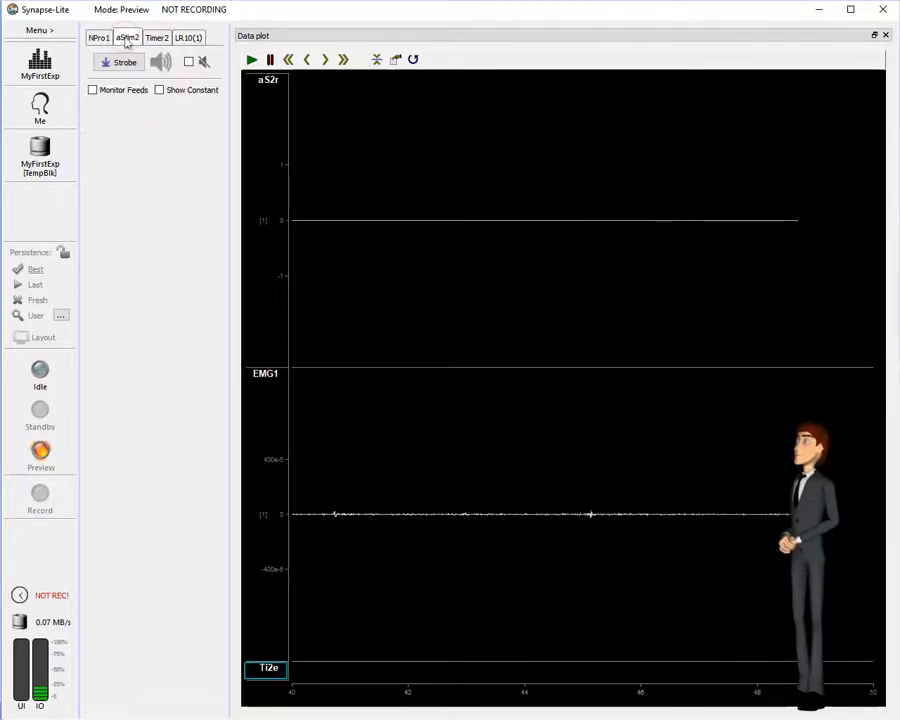
{"action": "right_click", "coordinate": [126, 39]}
{"action": "mouse_move", "coordinate": [192, 46]}
{"action": "left_click", "coordinate": [240, 63]}
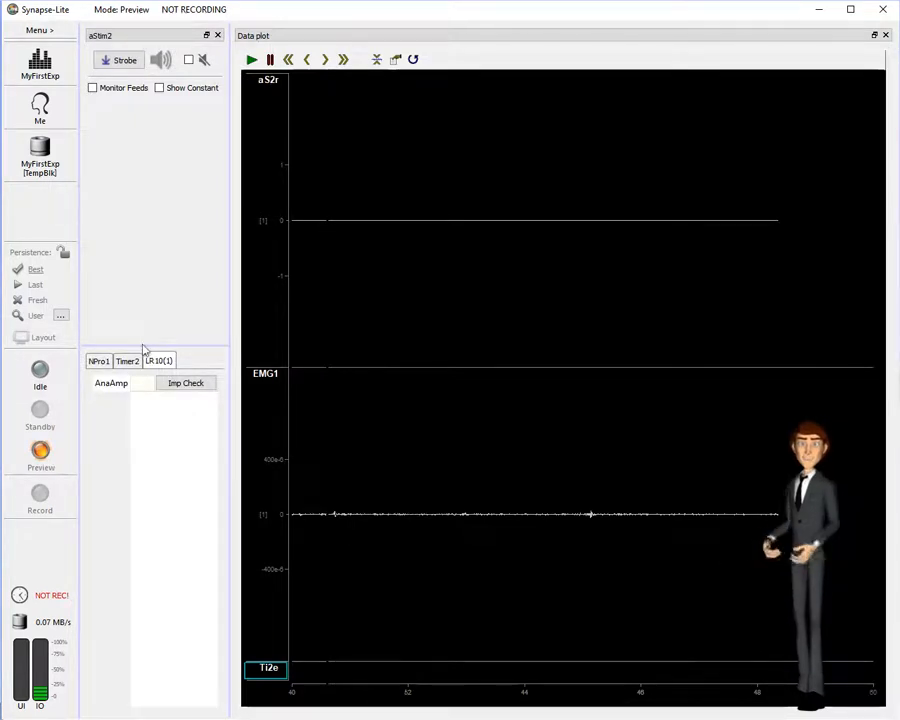
{"action": "left_click_drag", "start_coordinate": [143, 348], "coordinate": [143, 125]}
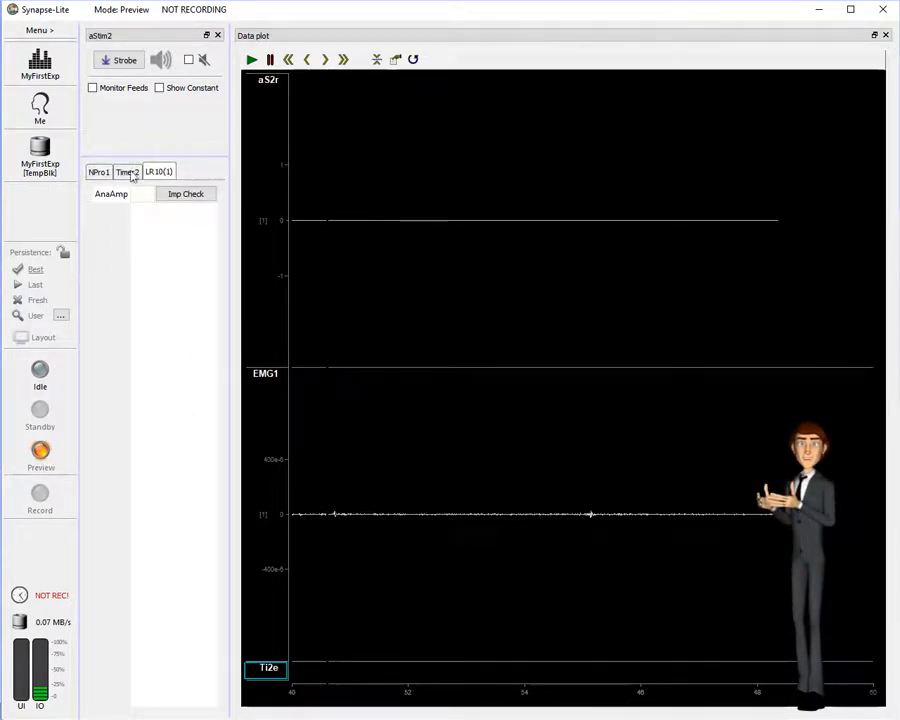
Step: Give Timer2 its own pane above NPro1, then show NPro1's EMG1 filter settings in an enlarged pane
{"action": "left_click", "coordinate": [131, 175]}
{"action": "right_click", "coordinate": [131, 175]}
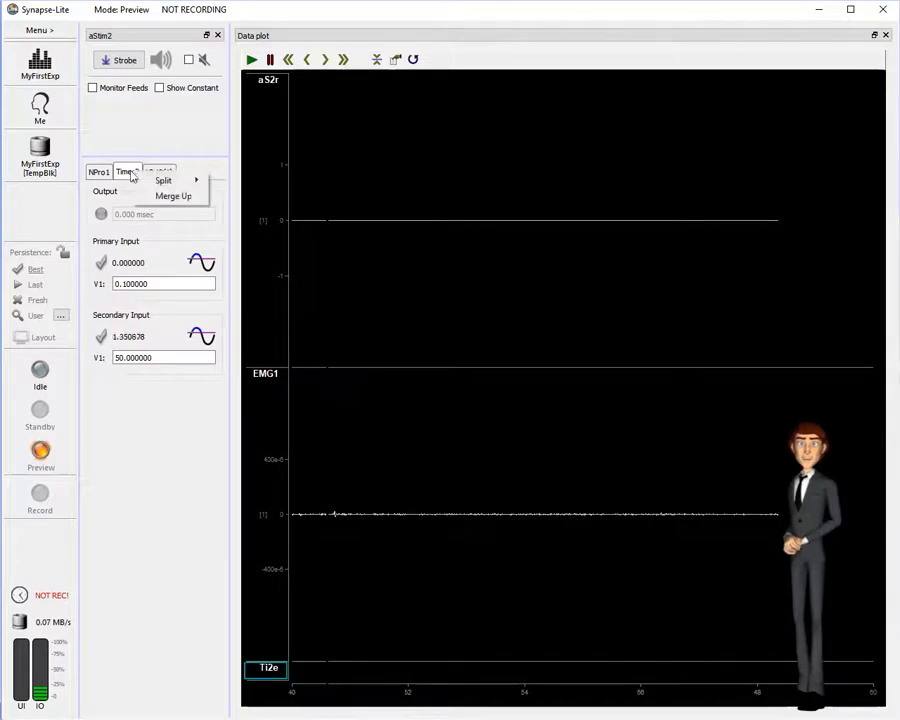
{"action": "mouse_move", "coordinate": [195, 181]}
{"action": "left_click", "coordinate": [235, 213]}
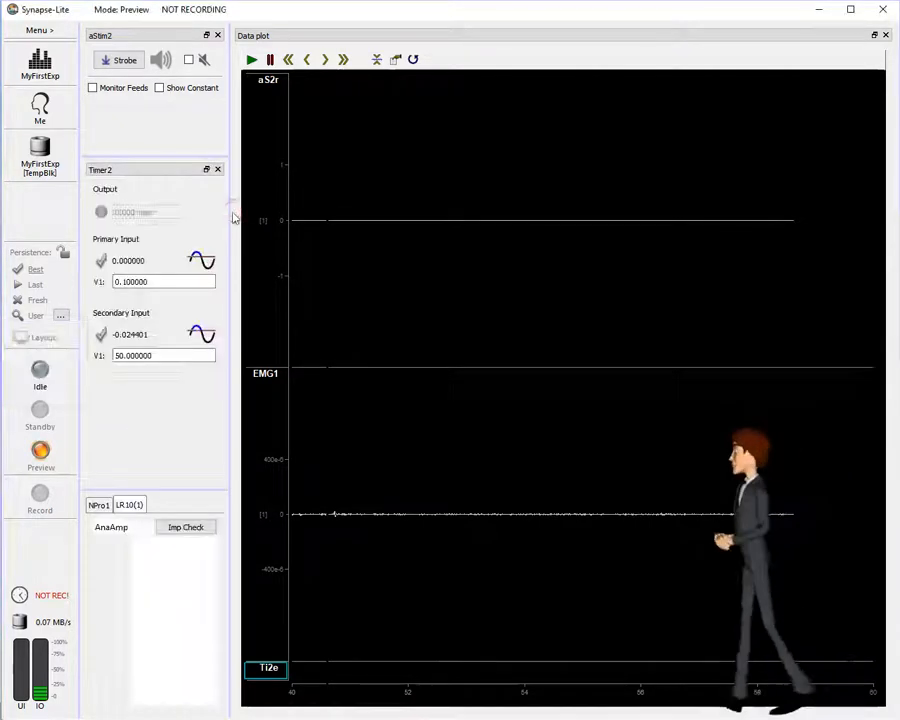
{"action": "left_click", "coordinate": [99, 505]}
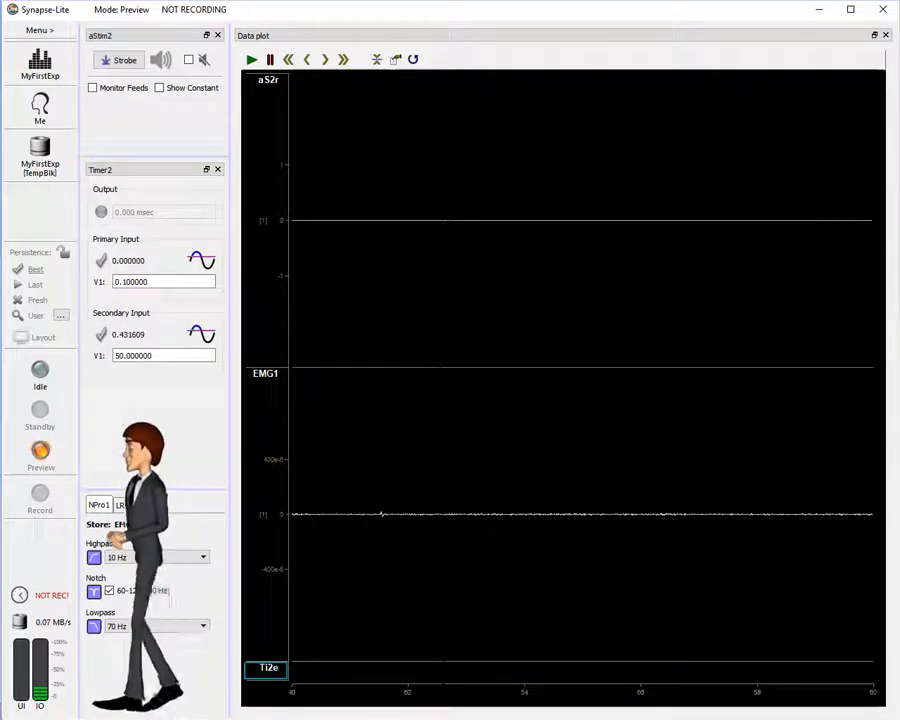
{"action": "left_click_drag", "start_coordinate": [166, 494], "coordinate": [166, 436]}
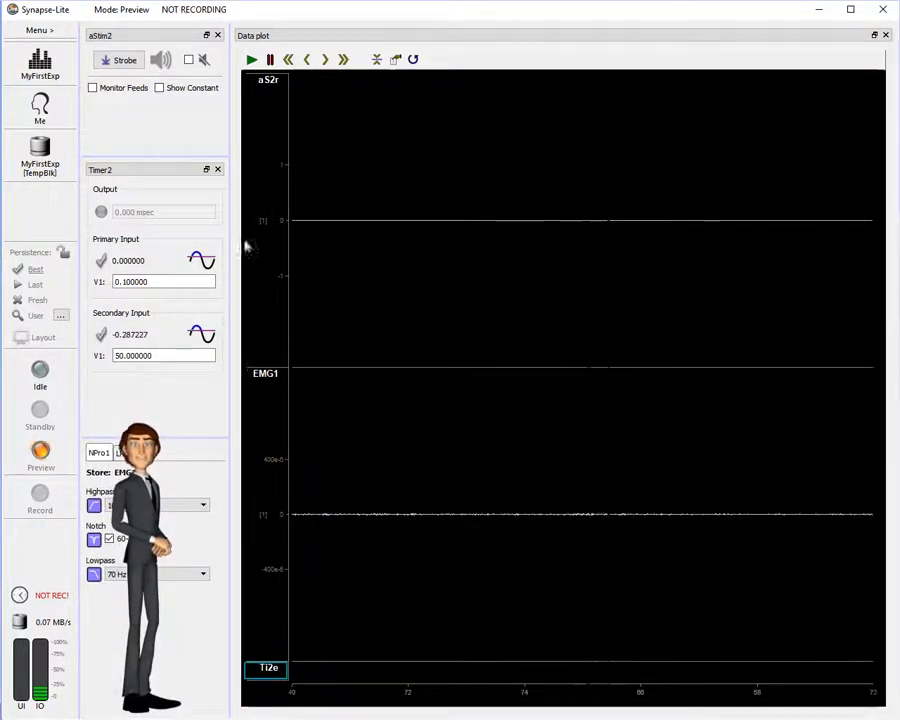
Step: Fire one aStim2 strobe pulse, evoking an EMG response at about 224 ms latency
{"action": "left_click", "coordinate": [136, 62]}
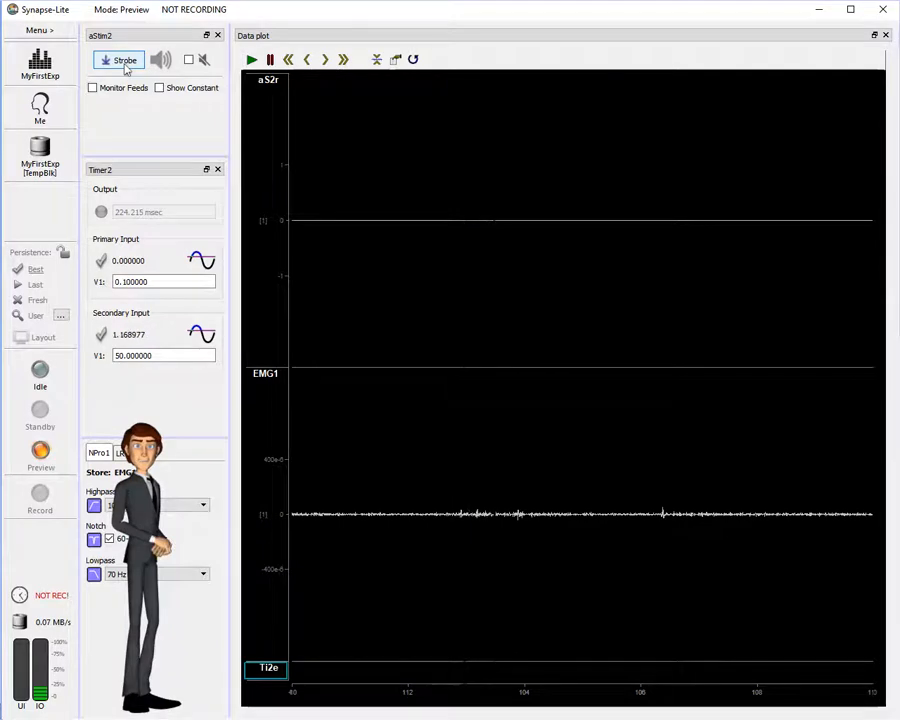
Step: Fire nine more aStim2 strobe pulses, each followed by an evoked EMG1 burst in the plot
{"action": "left_click", "coordinate": [122, 61]}
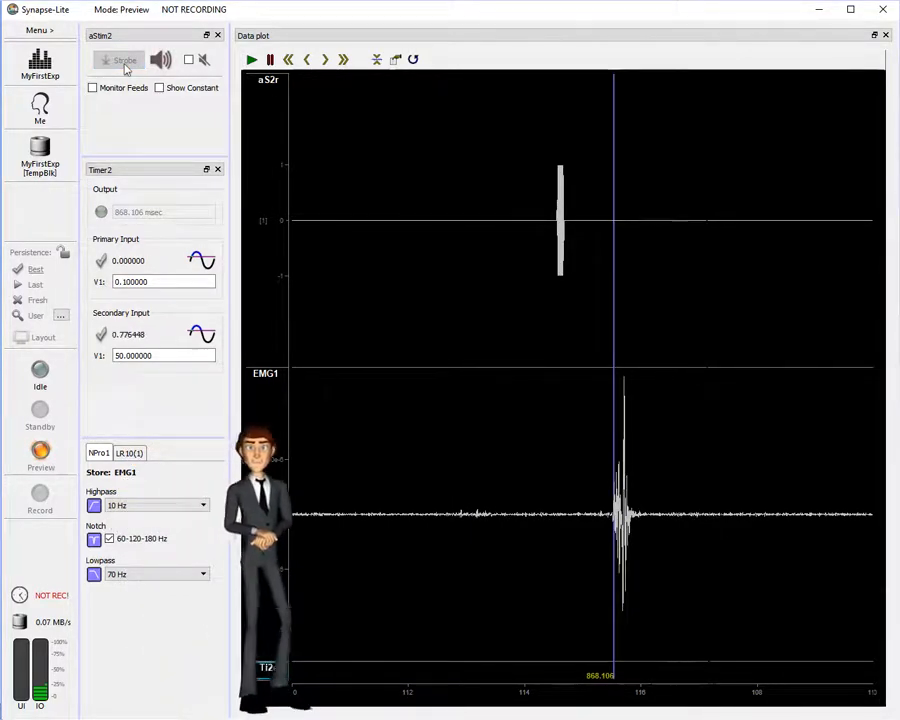
{"action": "left_click", "coordinate": [126, 69]}
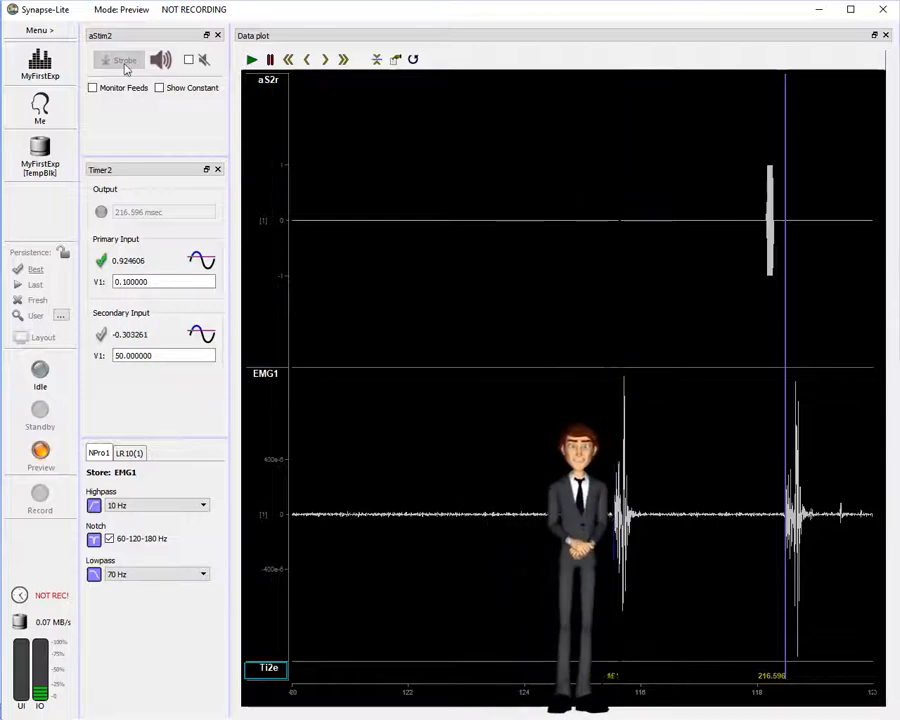
{"action": "left_click", "coordinate": [126, 69]}
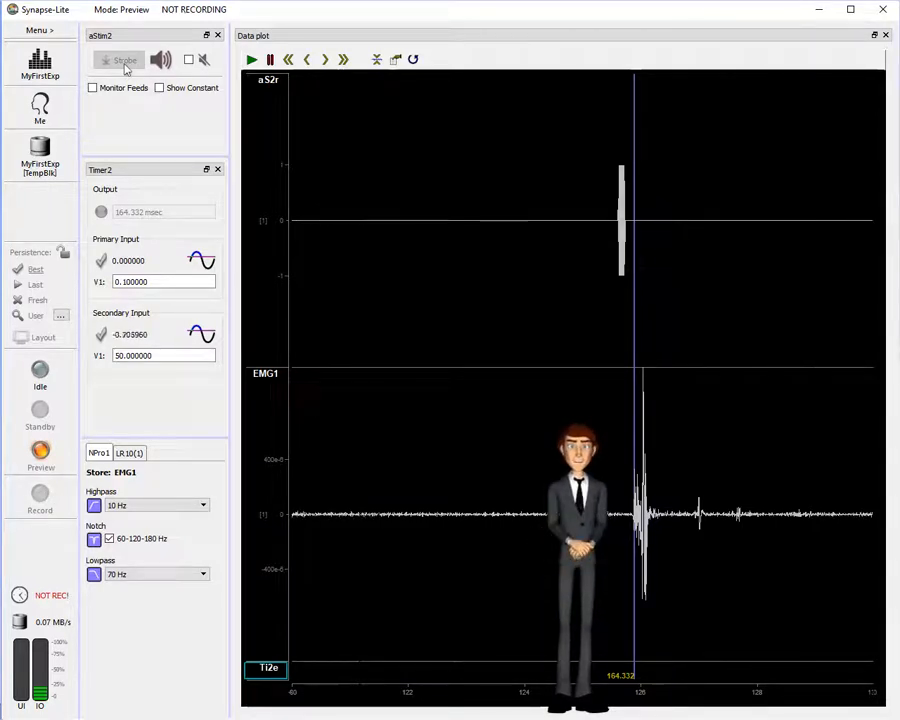
{"action": "left_click", "coordinate": [126, 68]}
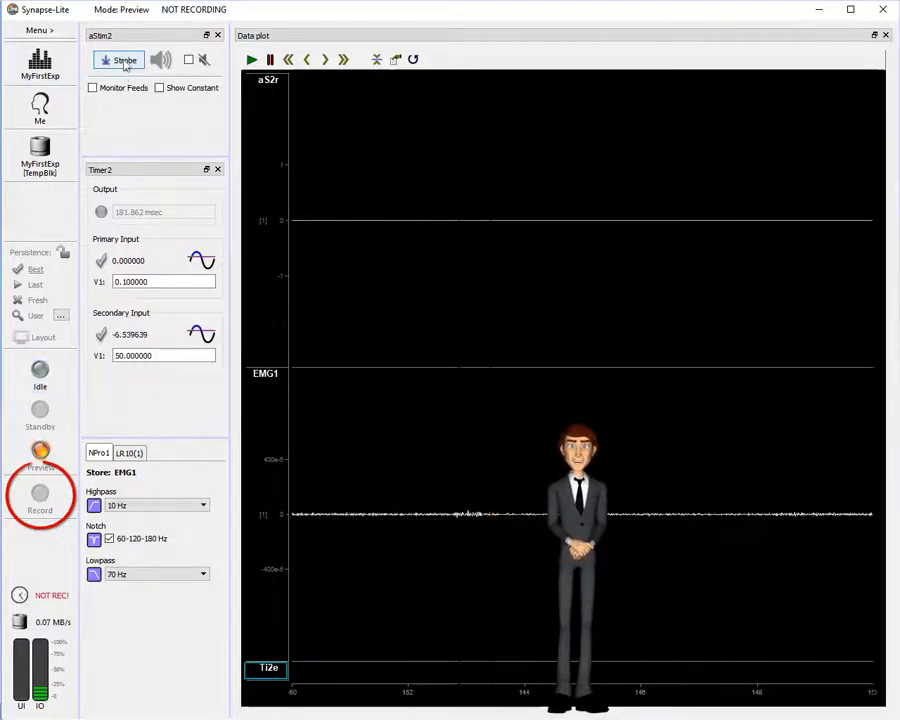
{"action": "left_click", "coordinate": [123, 61]}
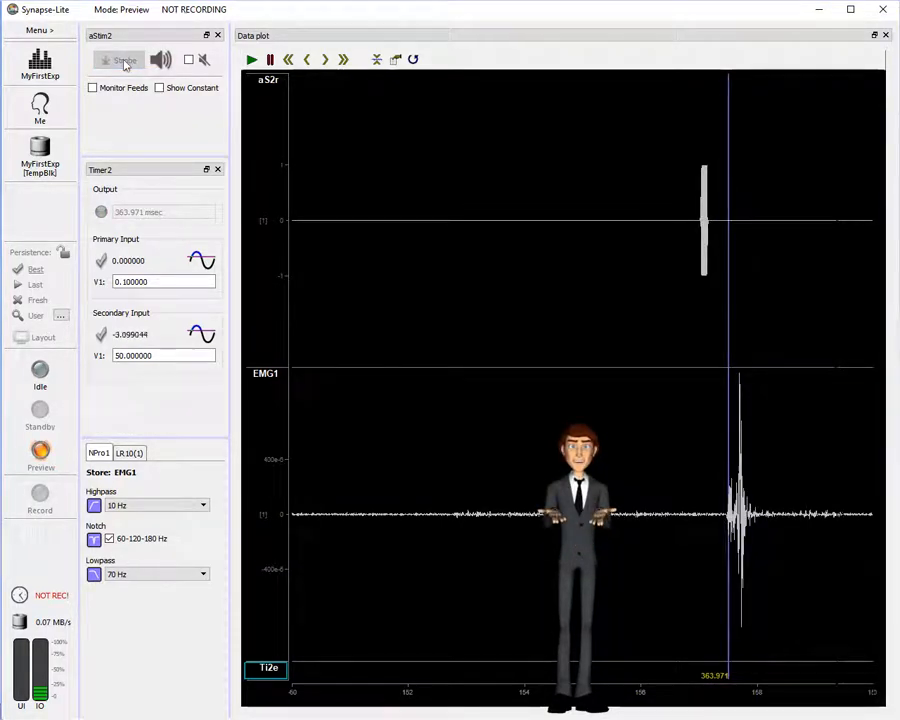
{"action": "left_click", "coordinate": [123, 61]}
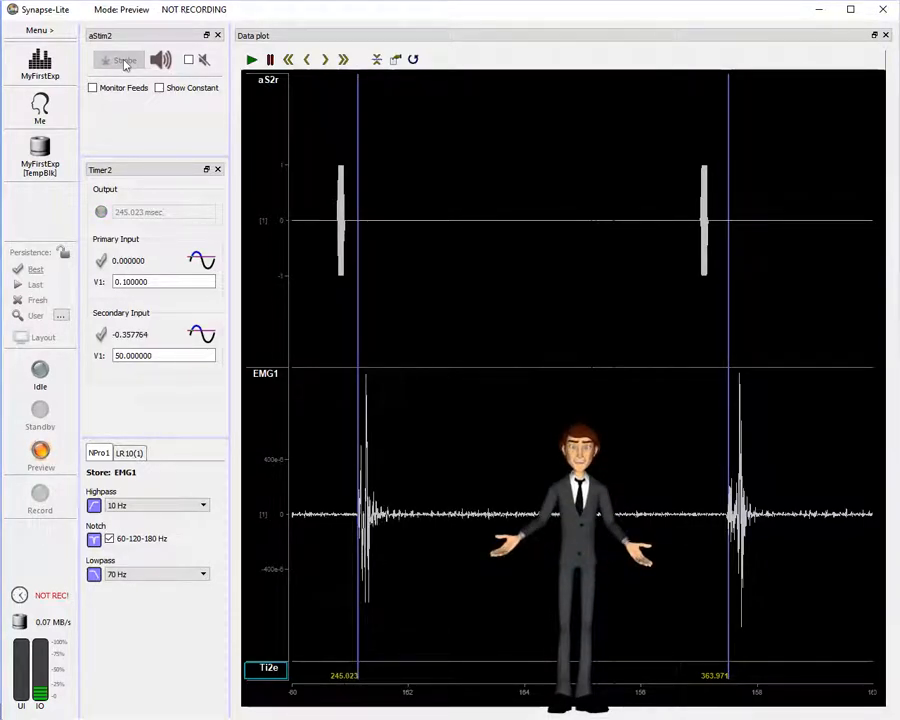
{"action": "left_click", "coordinate": [123, 61]}
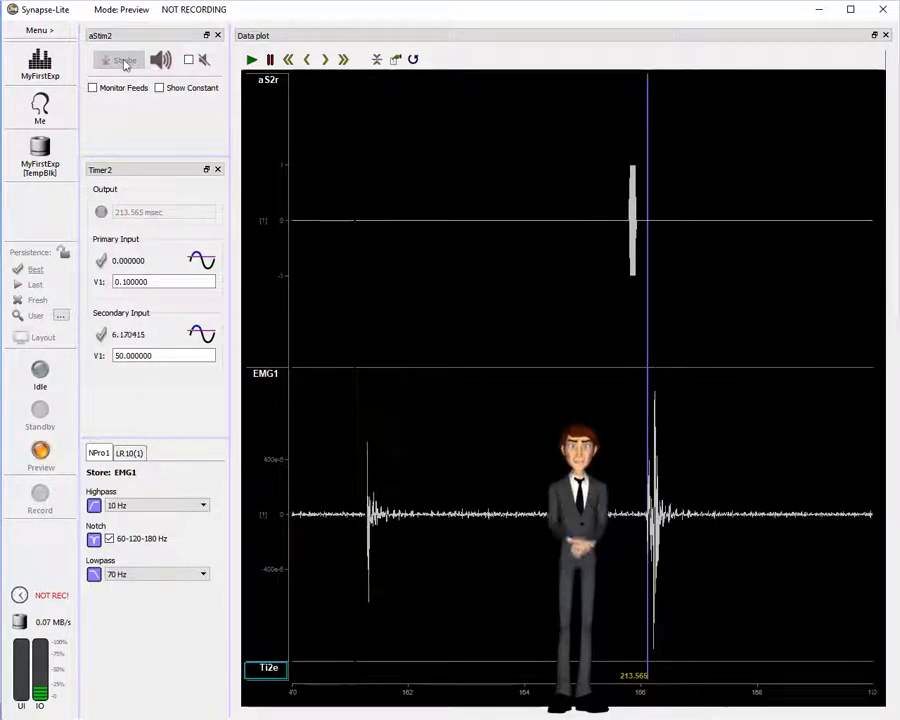
{"action": "left_click", "coordinate": [123, 61]}
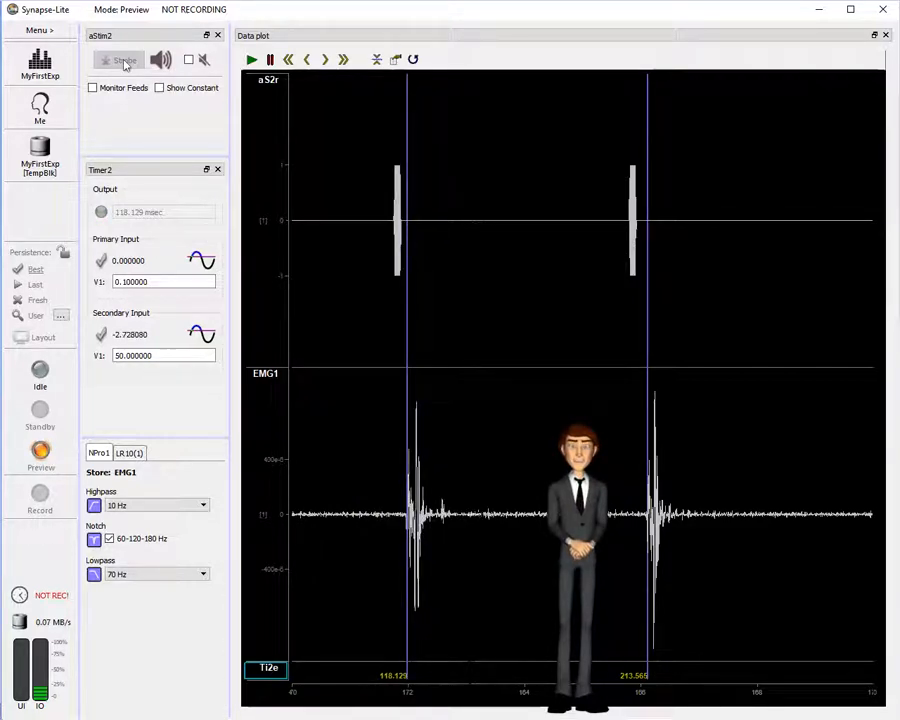
{"action": "left_click", "coordinate": [123, 61]}
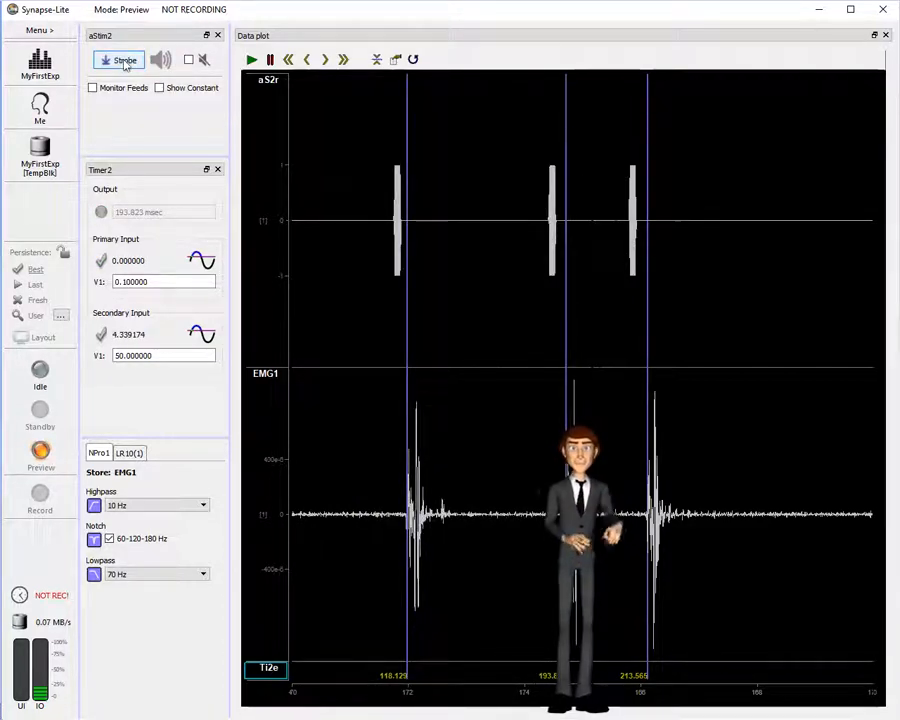